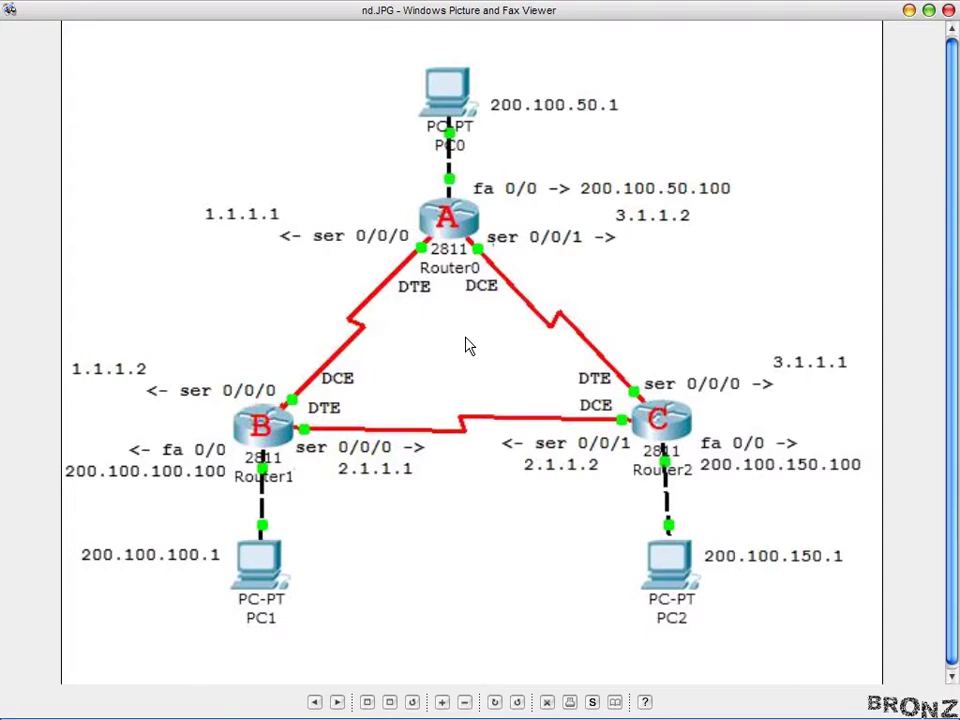
Close the nd.JPG topology image to return to the Packet Tracer network.
mouse_move(25, 710)
left_click(948, 11)
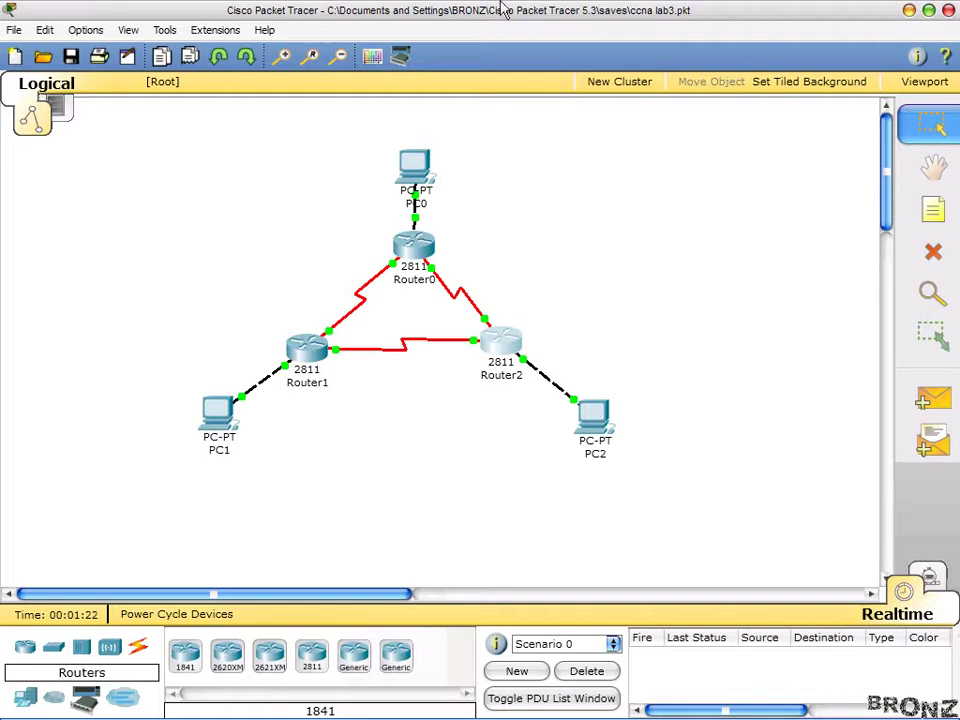
left_click(414, 168)
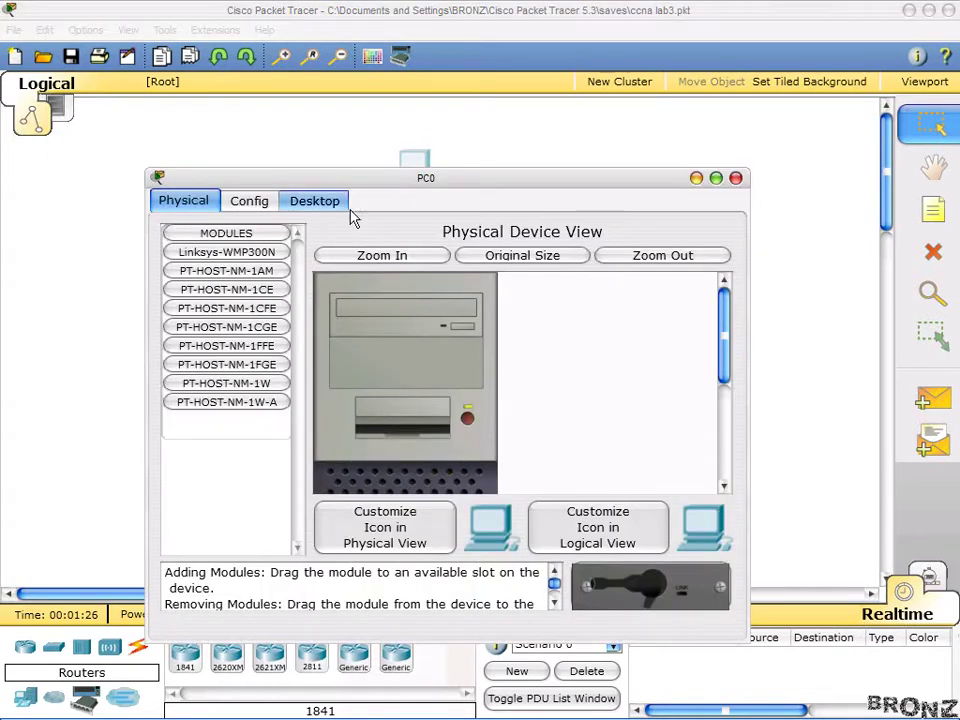
left_click(314, 200)
left_click(540, 276)
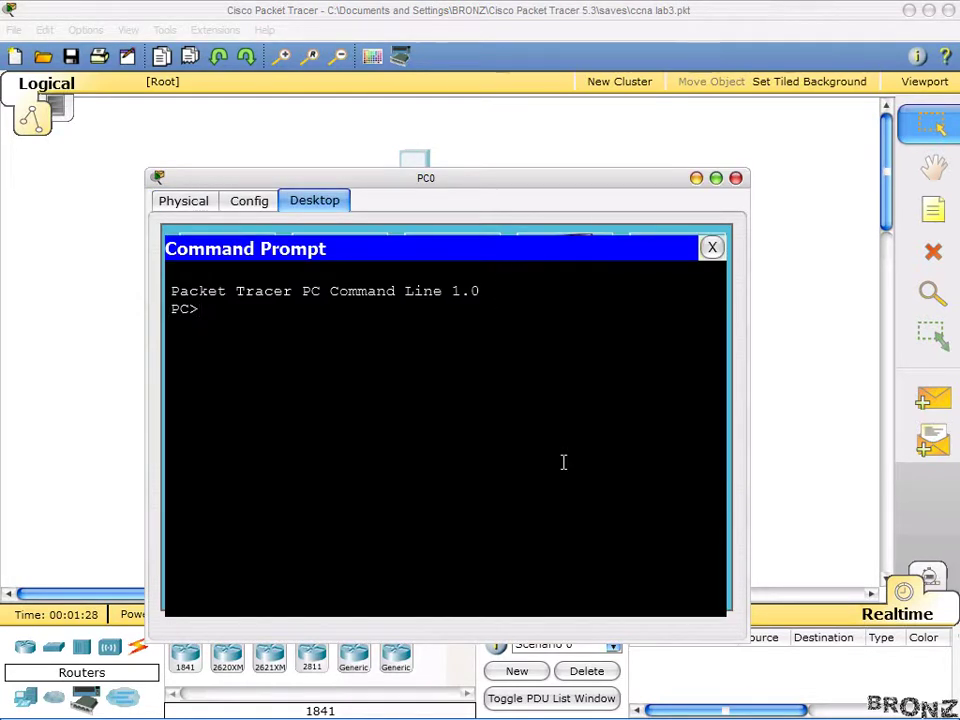
type("ping 200.10.1")
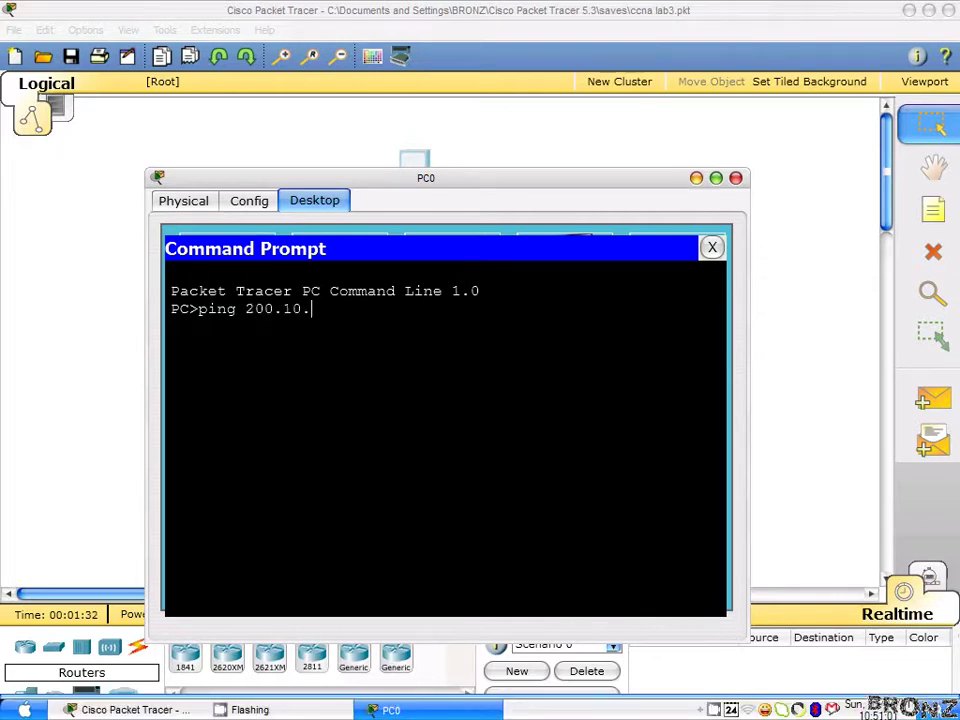
key("BackSpace")
key("BackSpace")
type("0.150.1")
key("Return")
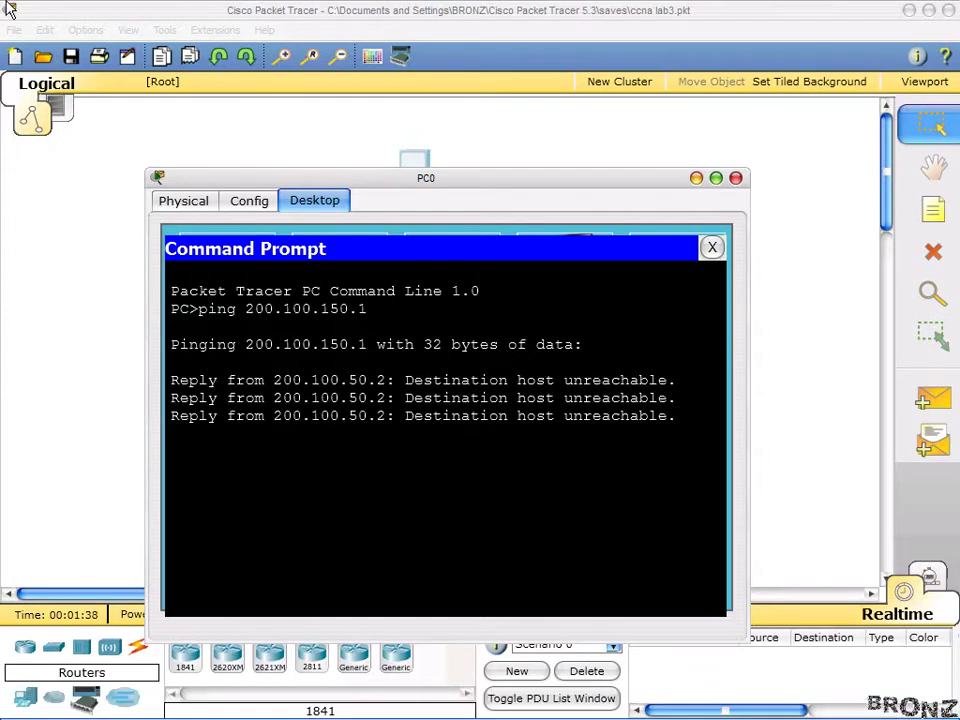
left_click(737, 179)
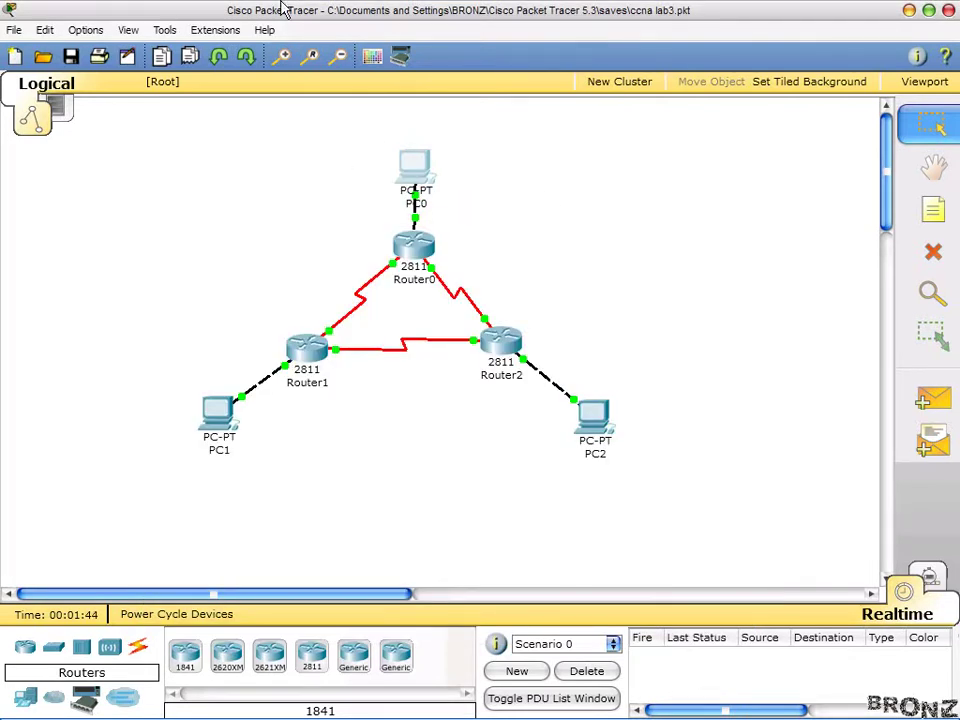
Open Router0's CLI in a maximized window and bring up a fresh prompt.
left_click(415, 246)
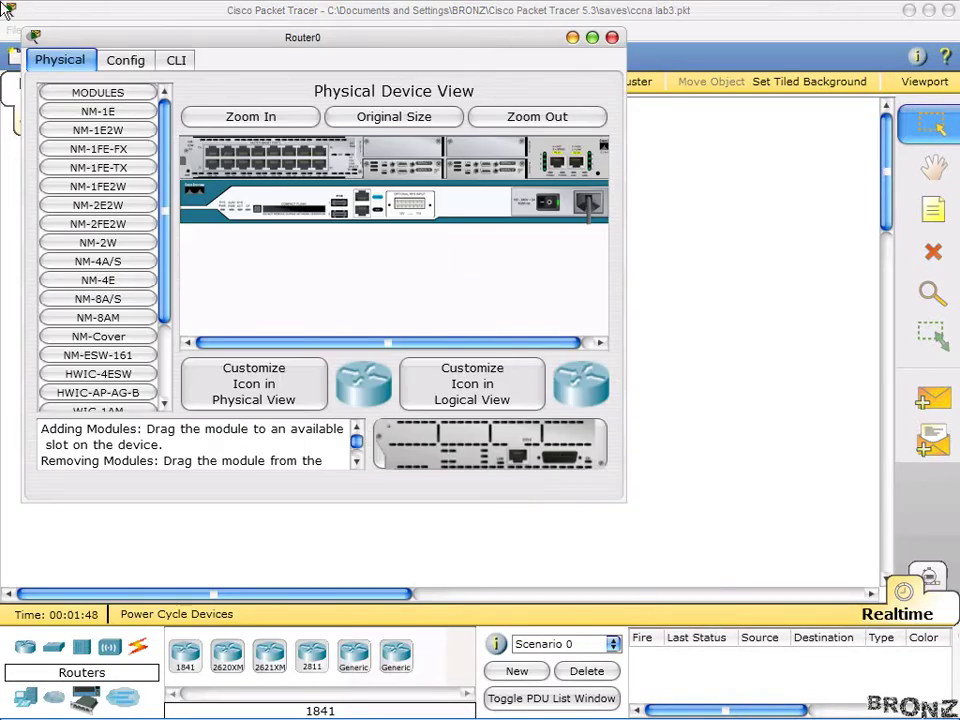
left_click(176, 62)
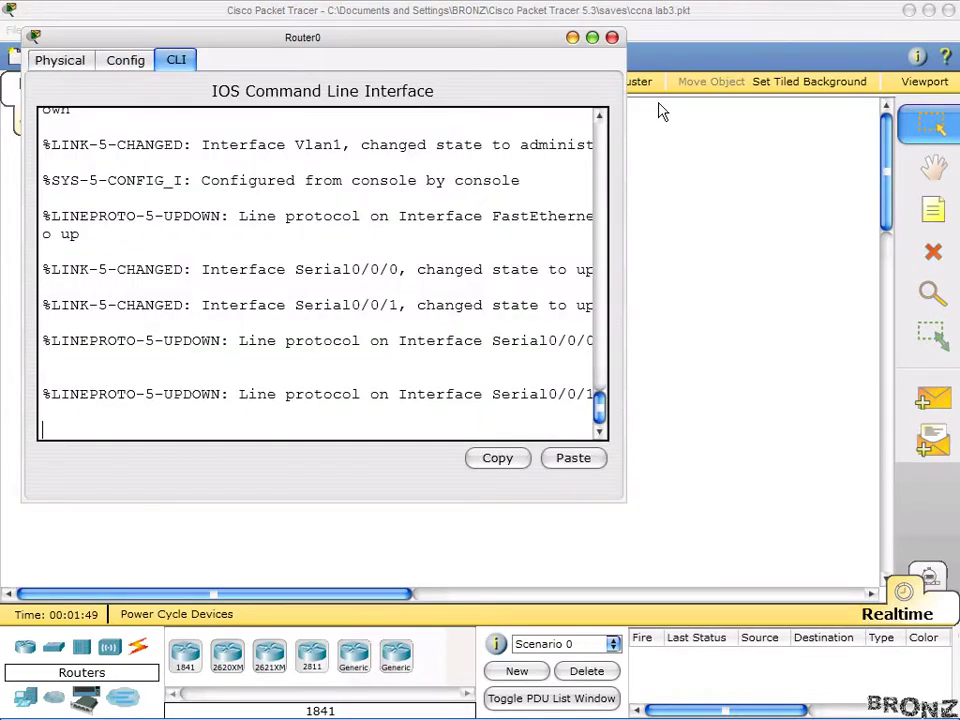
left_click(592, 38)
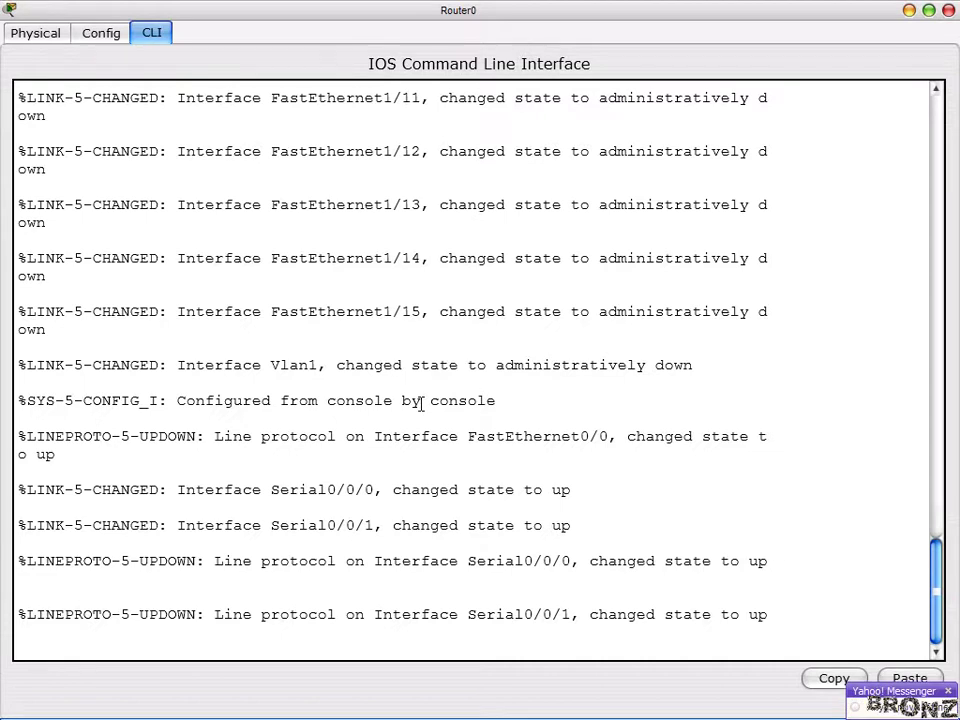
key("Return")
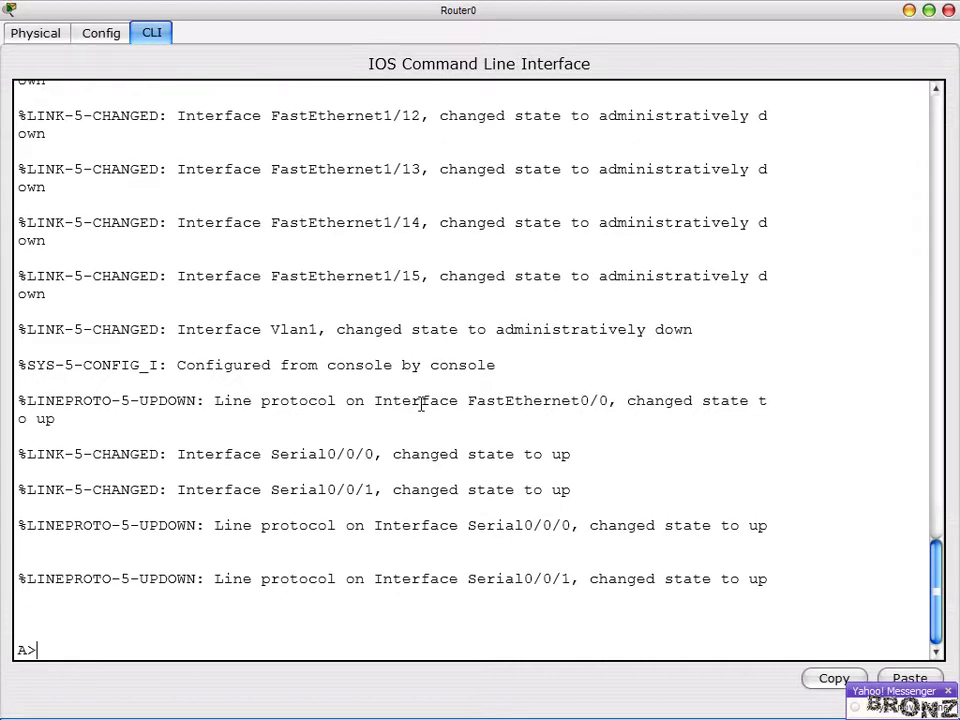
key("Return")
key("Return")
key("Return")
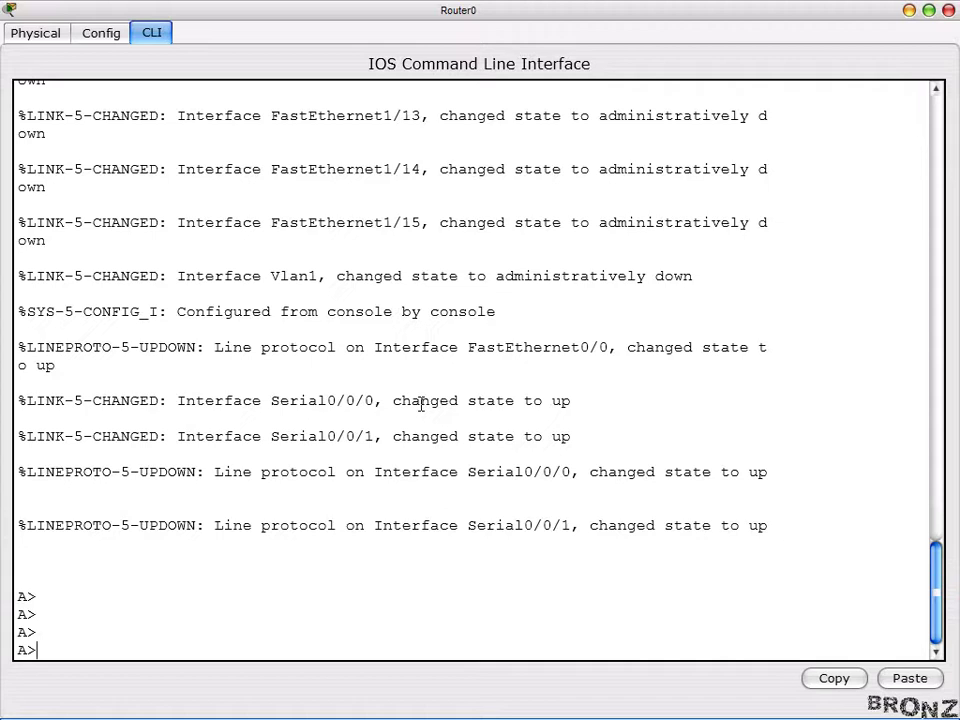
Enter privileged mode with en and global configuration mode with conf t.
type("en")
key("Return")
type("conf t")
key("Return")
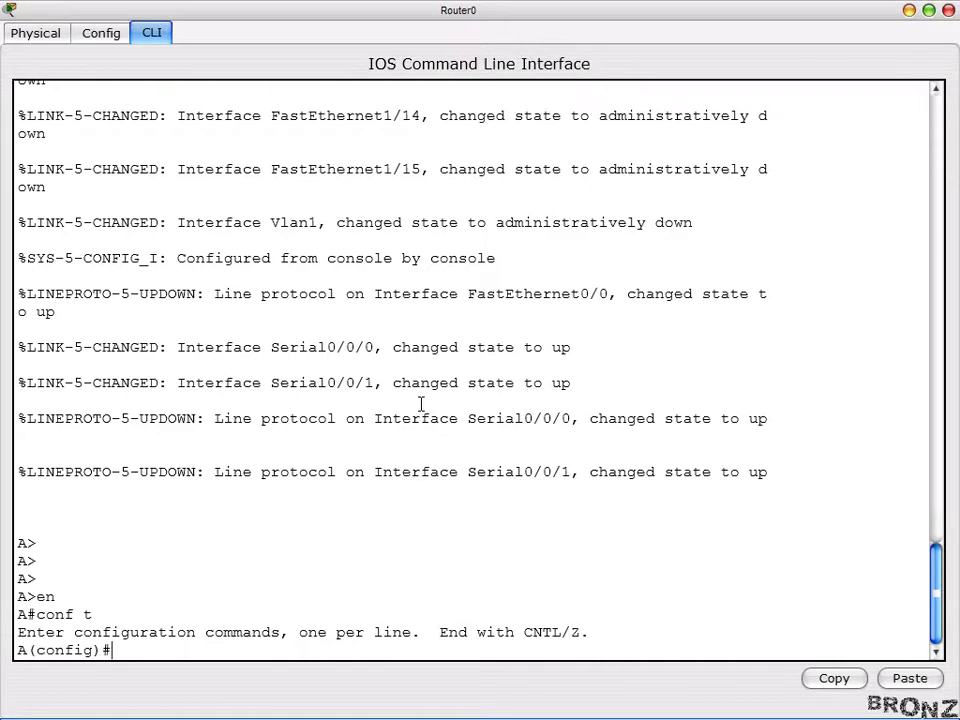
Show Router0's routing table and routing protocols, confirming only connected routes exist.
type("do sh ip or")
key("Return")
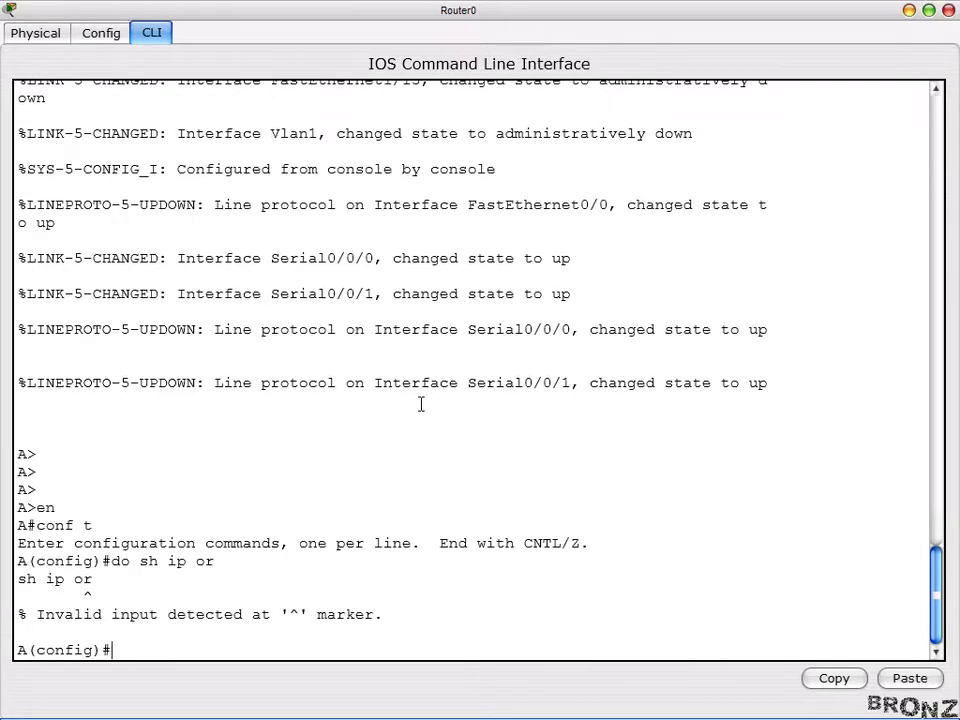
key("Up")
key("BackSpace")
key("BackSpace")
type("rf")
key("BackSpace")
key("BackSpace")
type("ro")
key("Return")
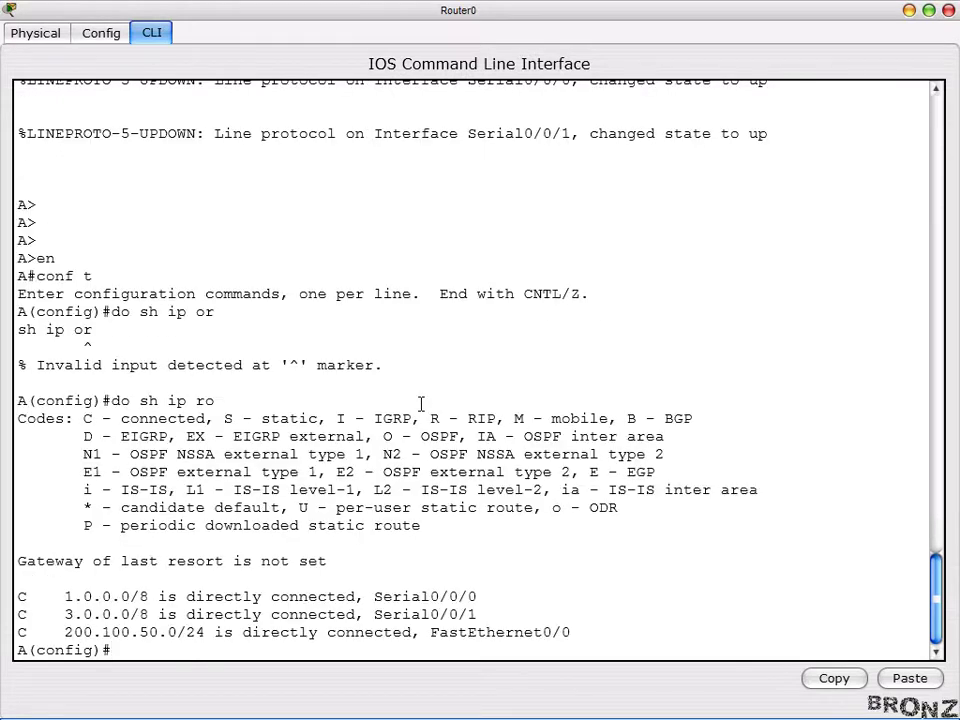
type("do ssh ip pro")
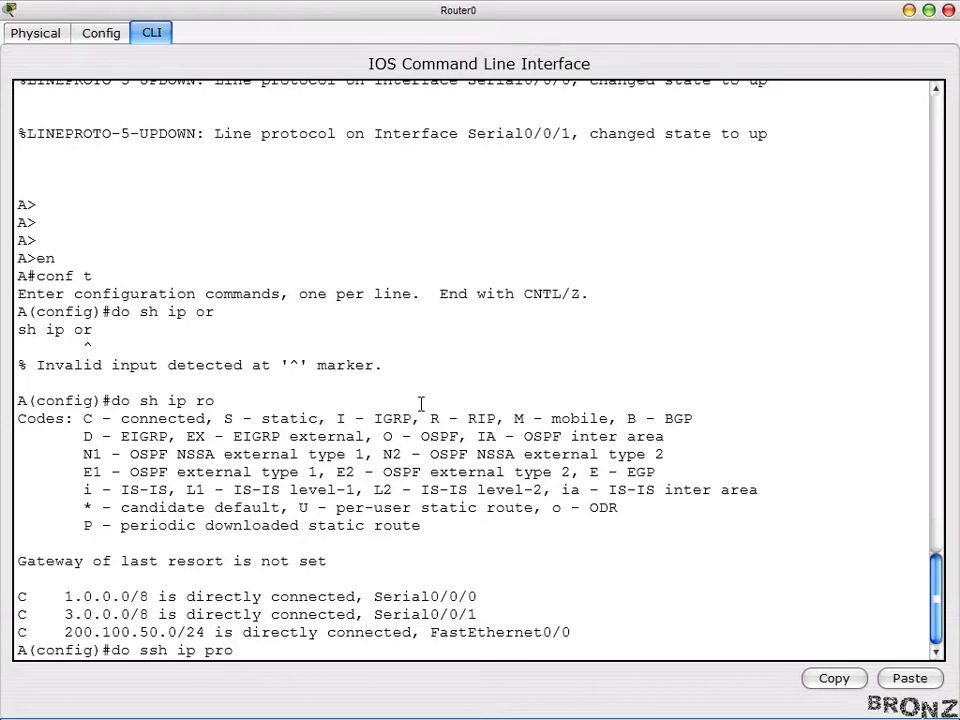
key("Left")
key("Left")
key("Left")
key("Left")
key("Left")
key("Left")
key("Left")
key("Left")
key("BackSpace")
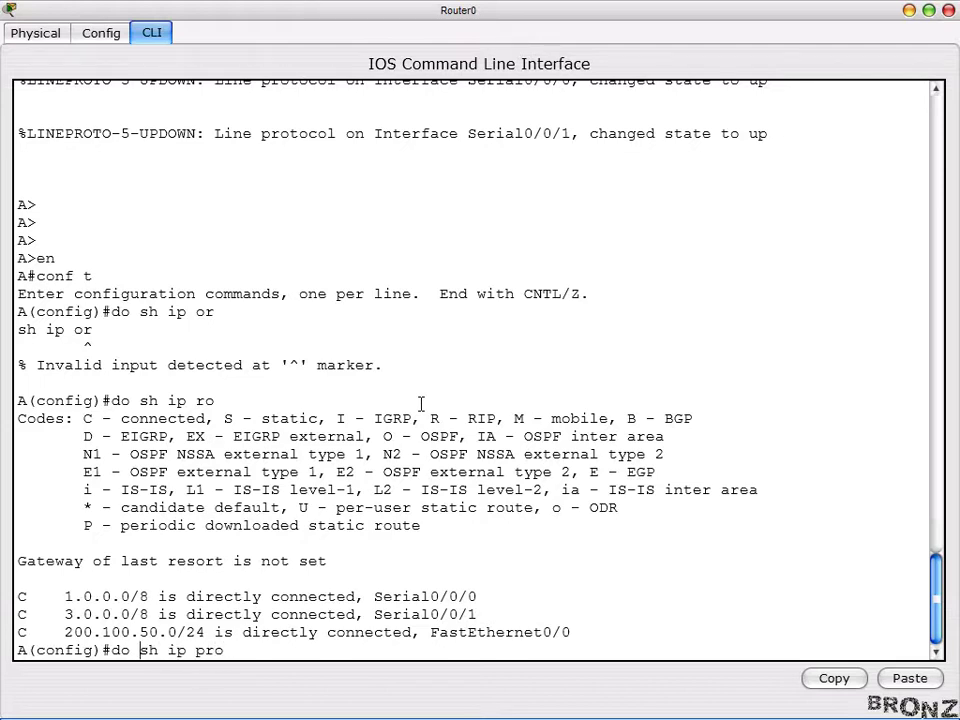
key("Return")
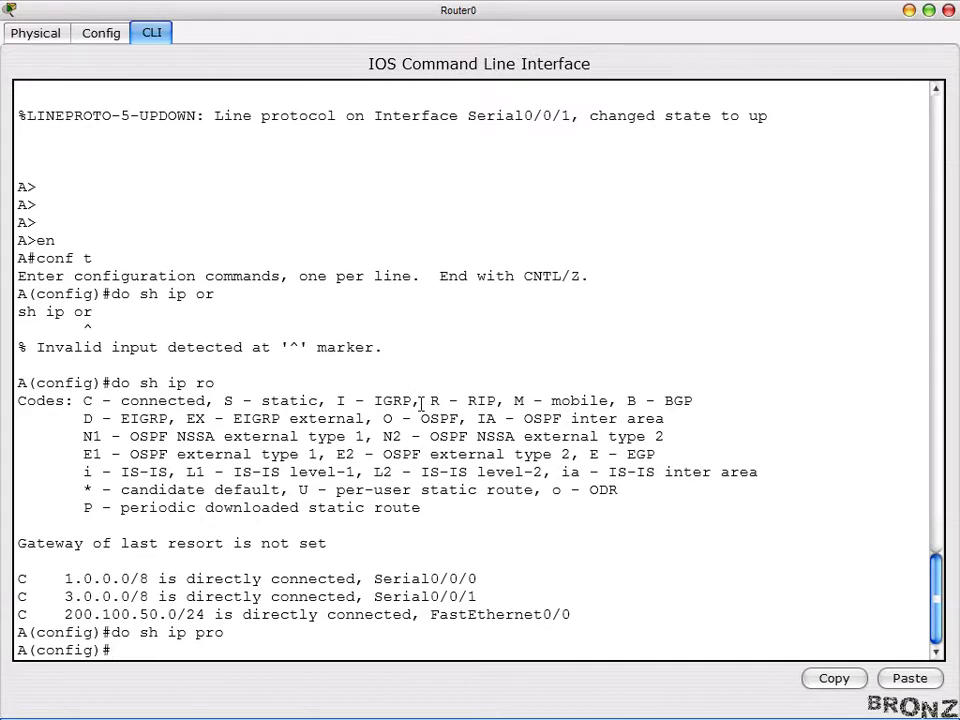
Start the EIGRP routing process with autonomous system 300.
type("router eigrp ")
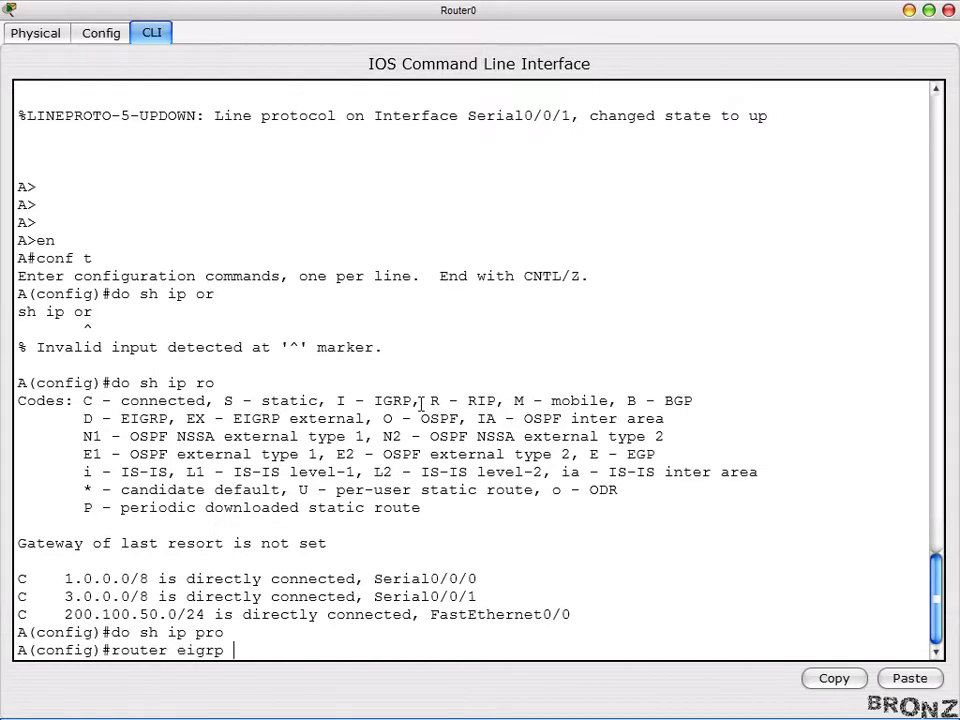
type("?")
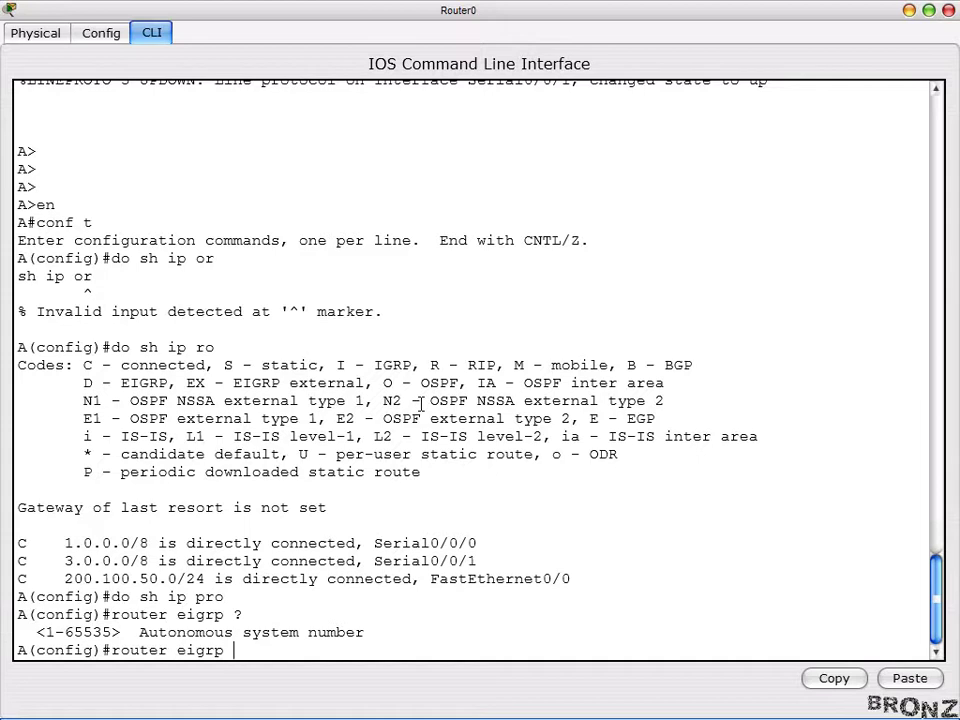
type("300")
key("Return")
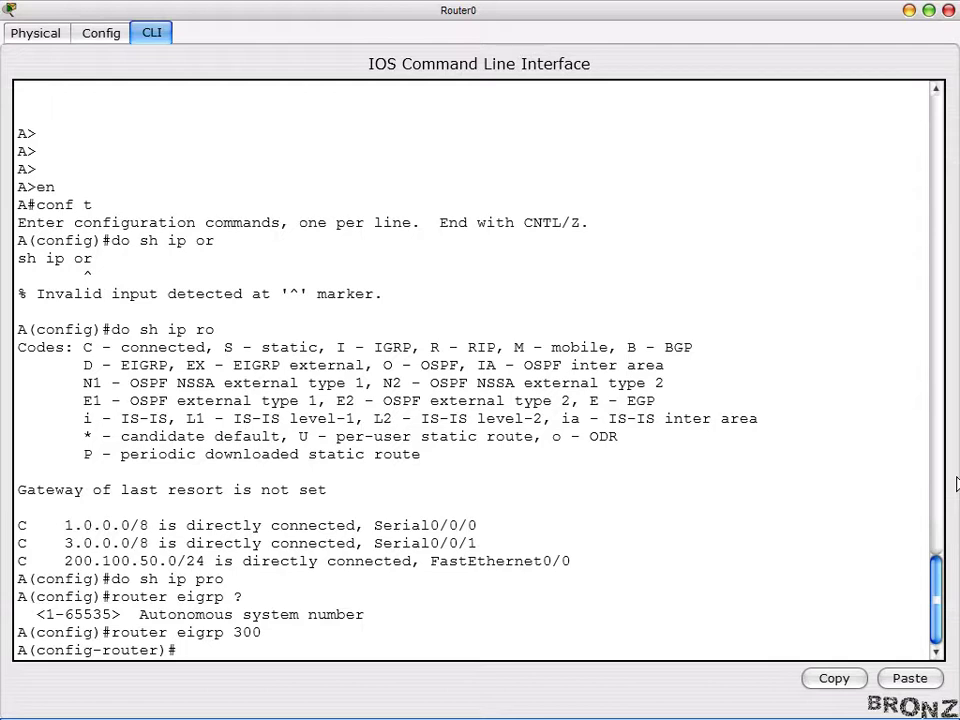
Add EIGRP networks 1.0.0.0, 3.0.0.0 0.255.255.255 and 200.100.50.0, then view the routing table.
type("net")
type("1.0.")
type("0.0")
key("Return")
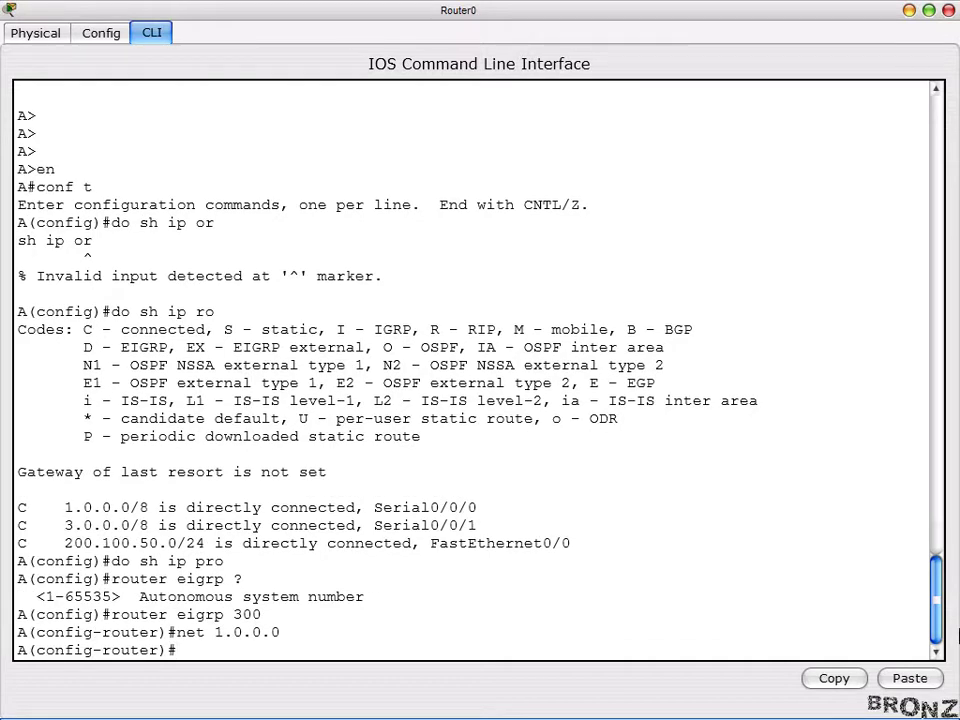
type("net 3.0.0.0 0.255.255.255")
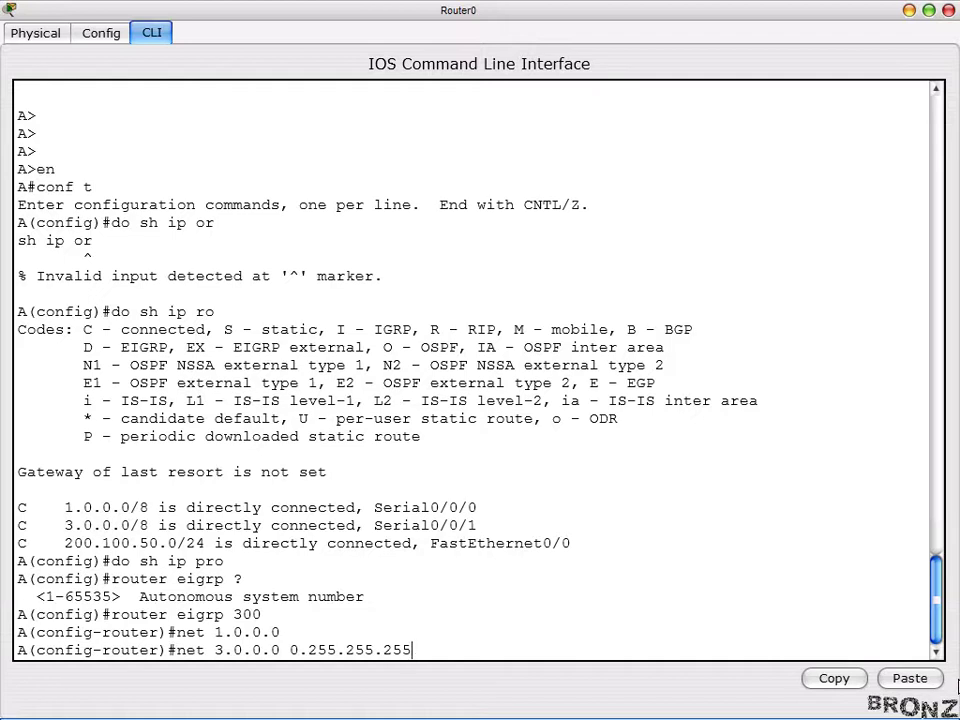
key("Return")
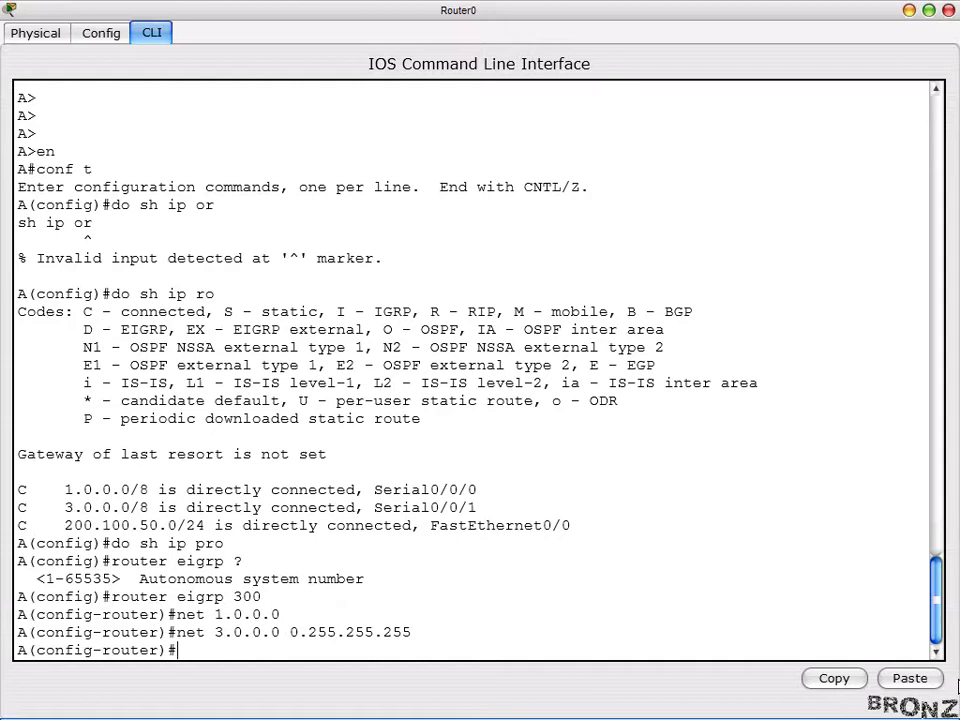
type("net 200.")
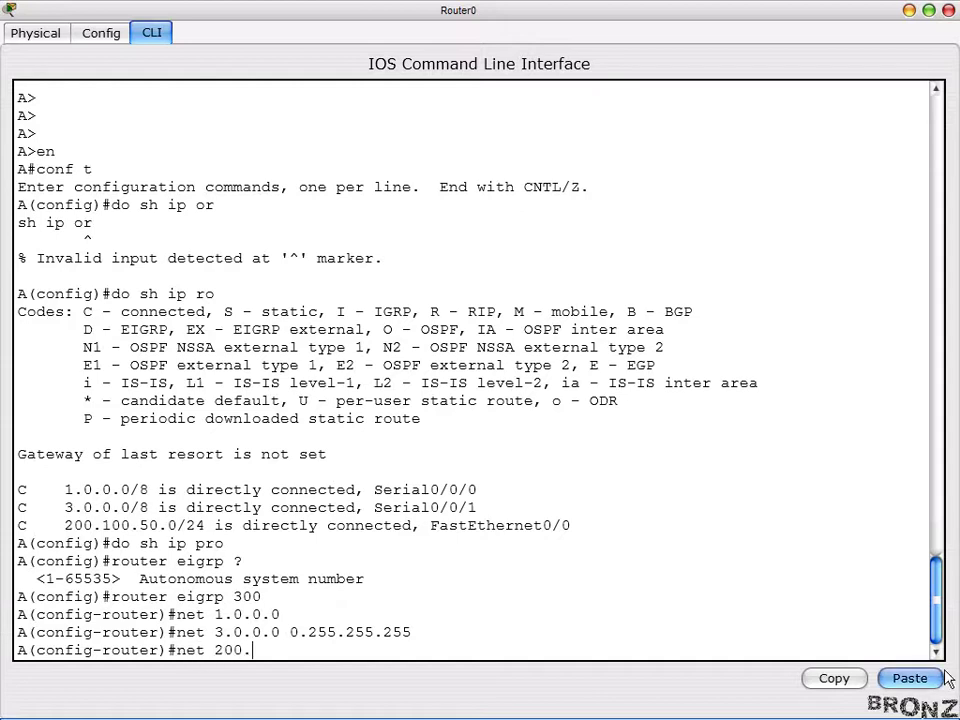
type("100.50.0")
key("Return")
type("do sh ip ro")
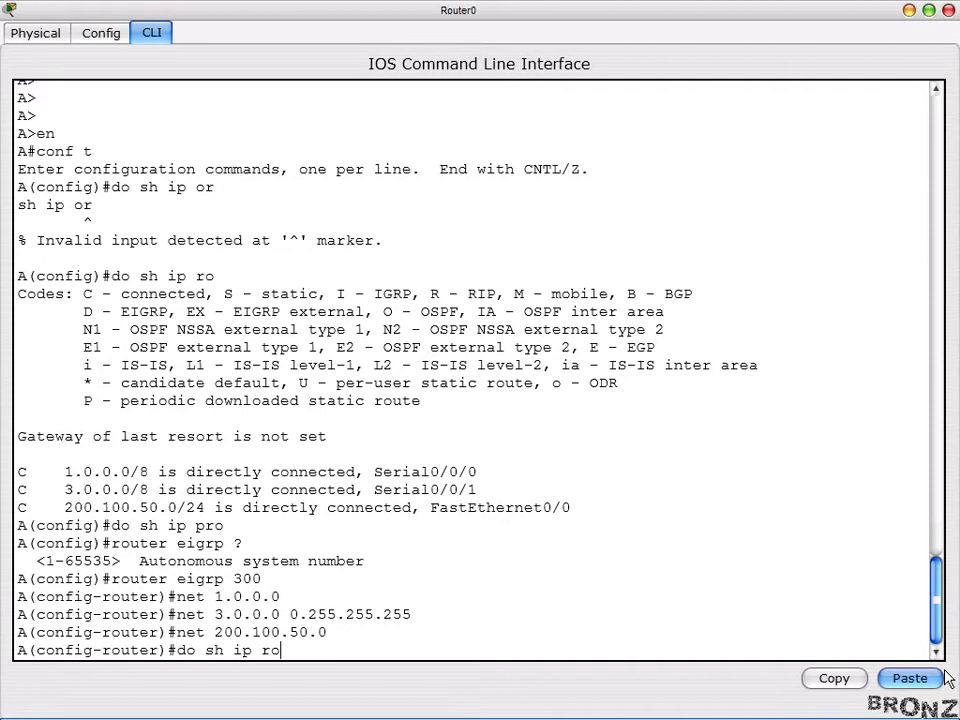
key("Return")
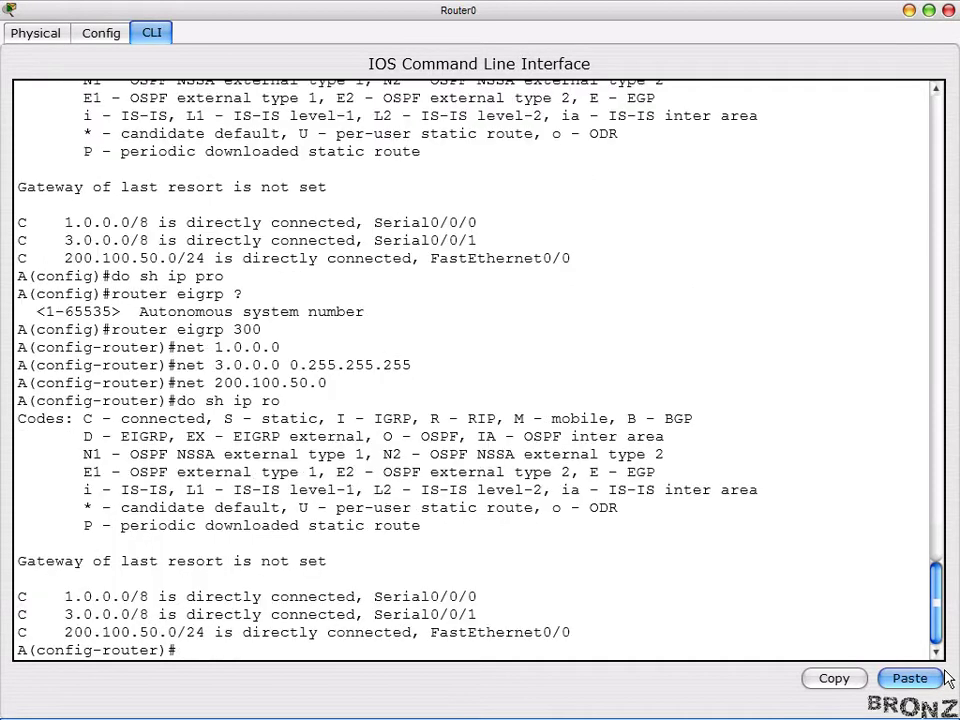
Switch to Router1's maximized CLI and enter global configuration mode.
left_click(911, 11)
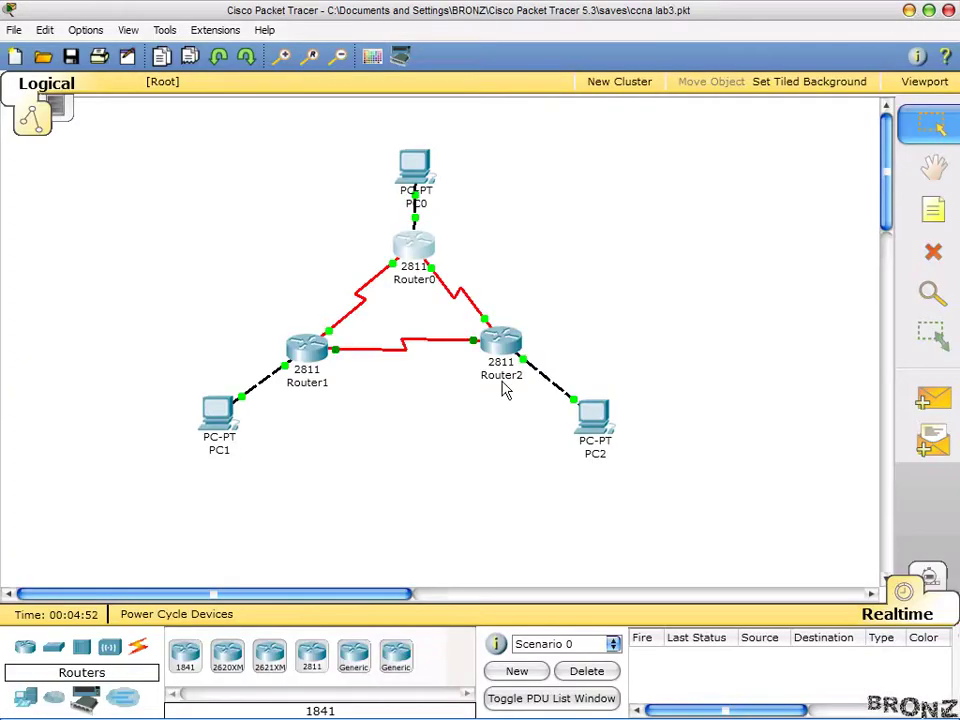
left_click(321, 358)
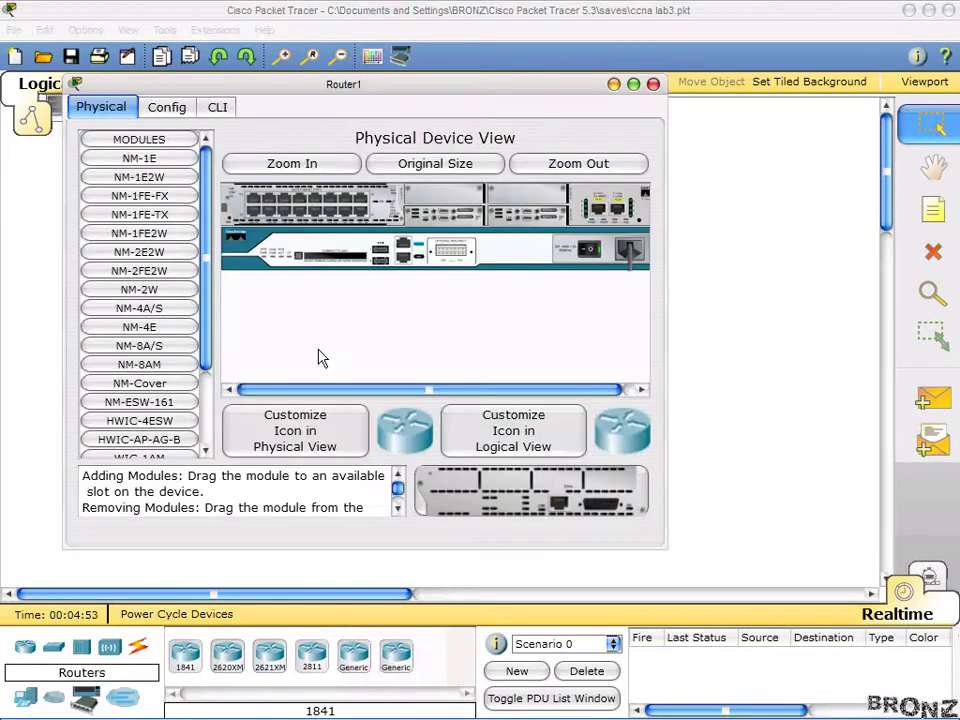
left_click(634, 81)
left_click(158, 32)
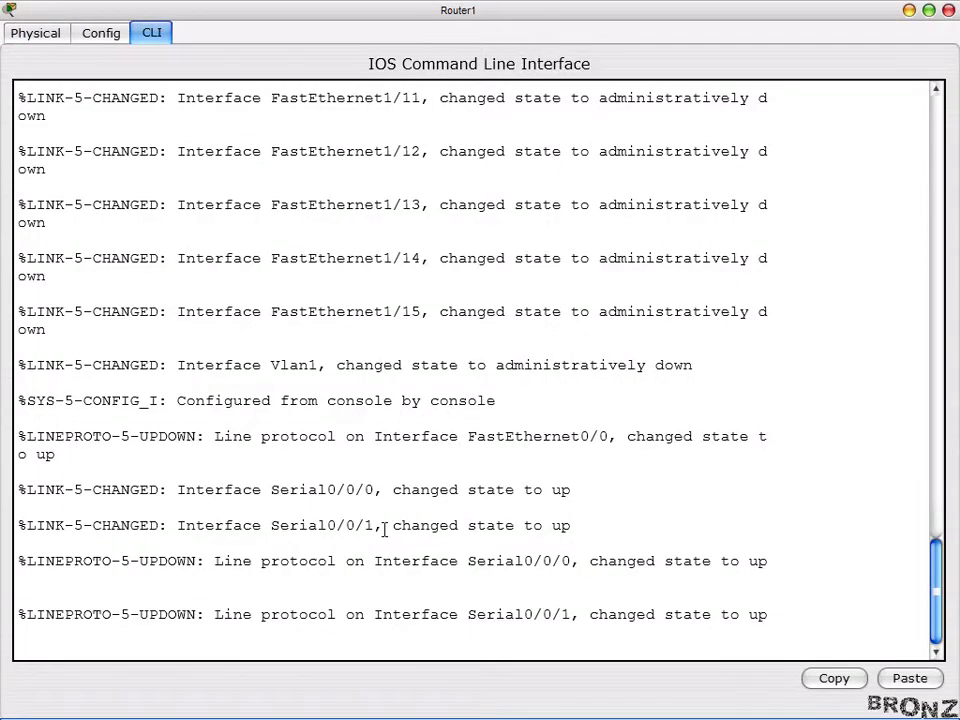
key("Return")
key("Return")
key("Return")
key("Return")
key("Return")
type("en")
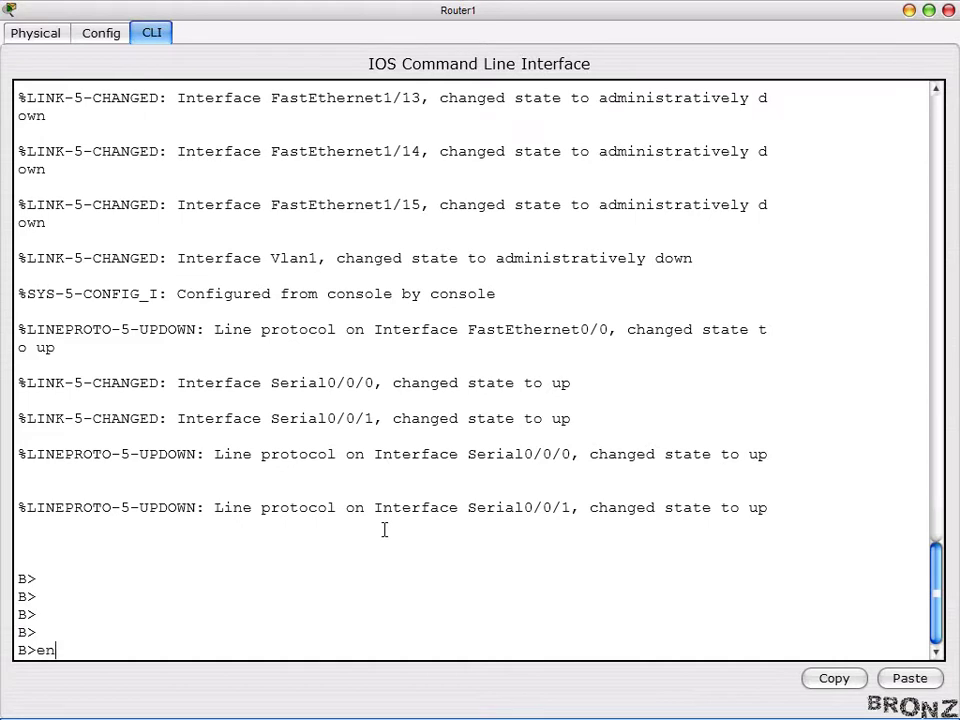
key("Return")
type("conf t")
Check Router1's routing table and protocols, then start EIGRP AS 300.
key("Return")
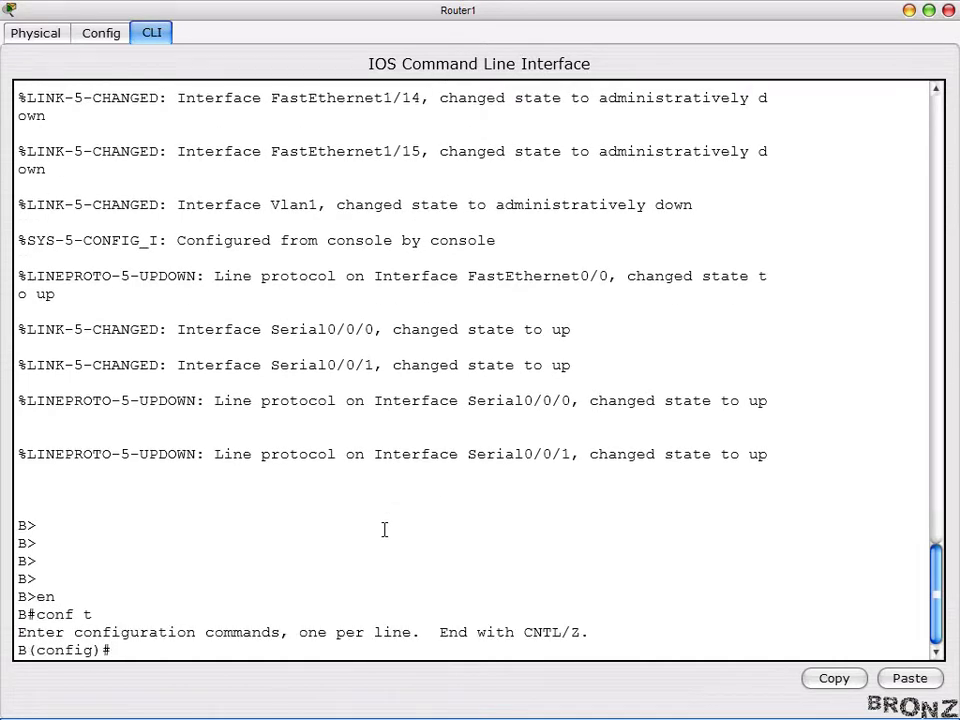
type("do sh ip ro")
key("Return")
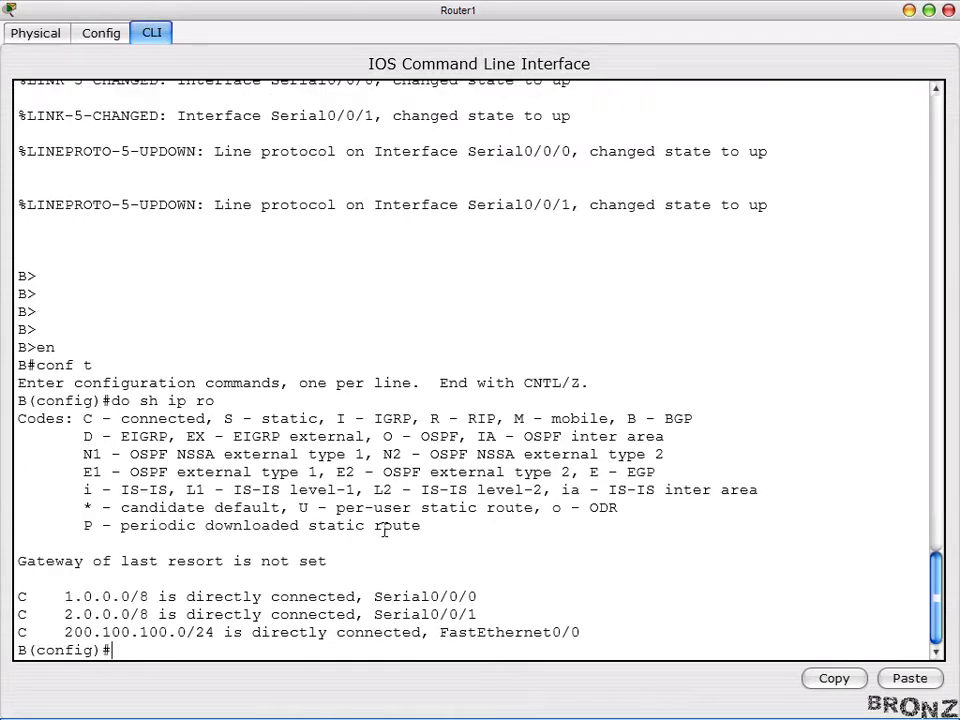
type("do sh ip pr")
type("o")
key("Return")
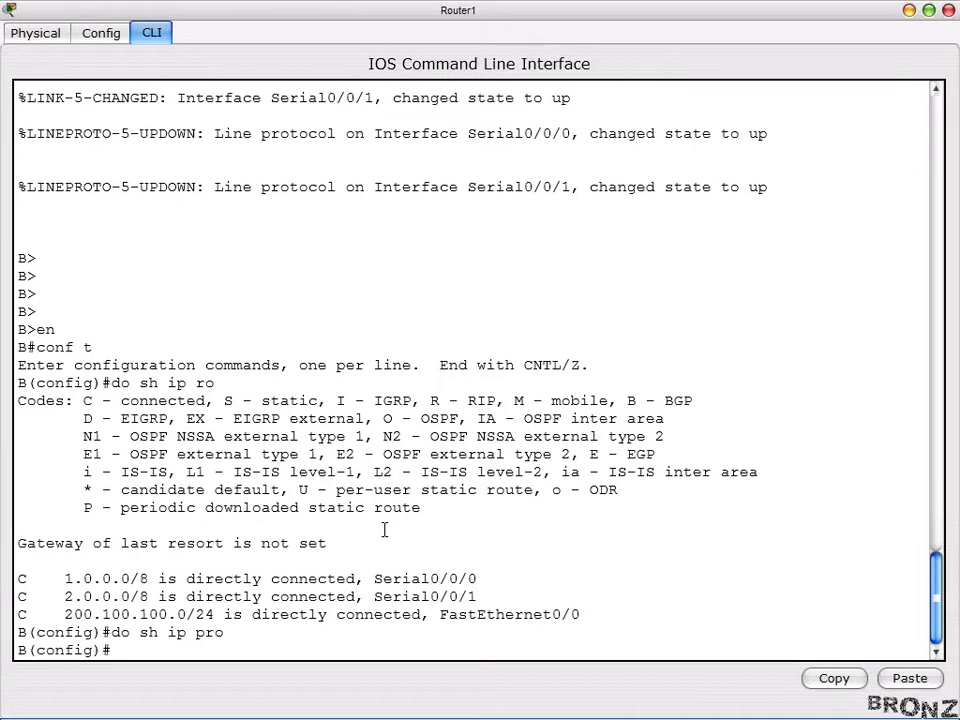
type("router eigrop")
key("BackSpace")
key("BackSpace")
type("p")
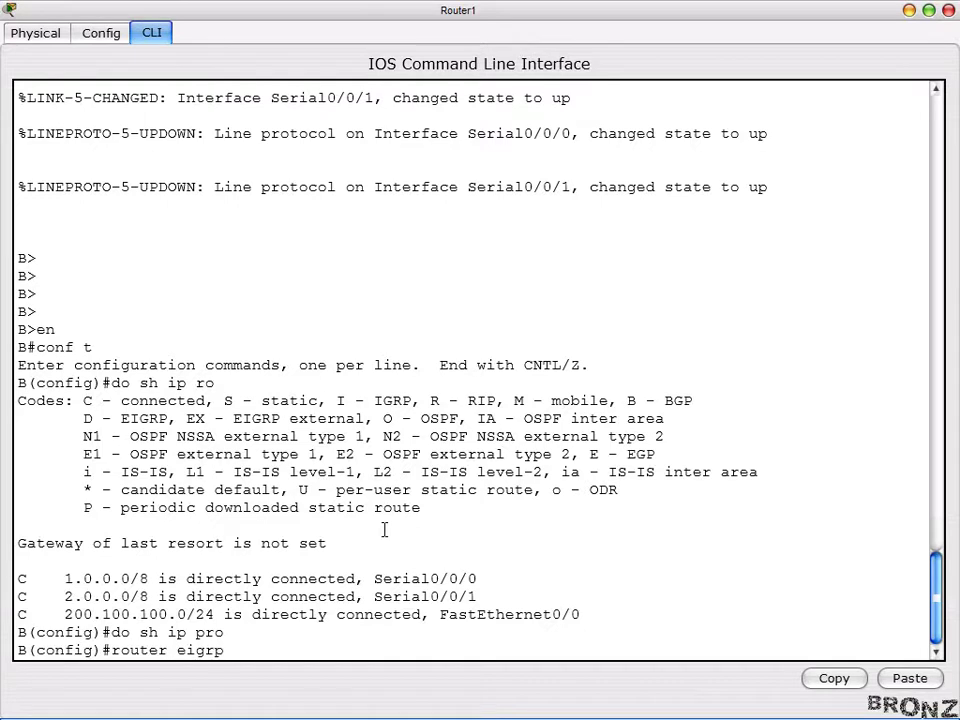
type(" 300")
key("Return")
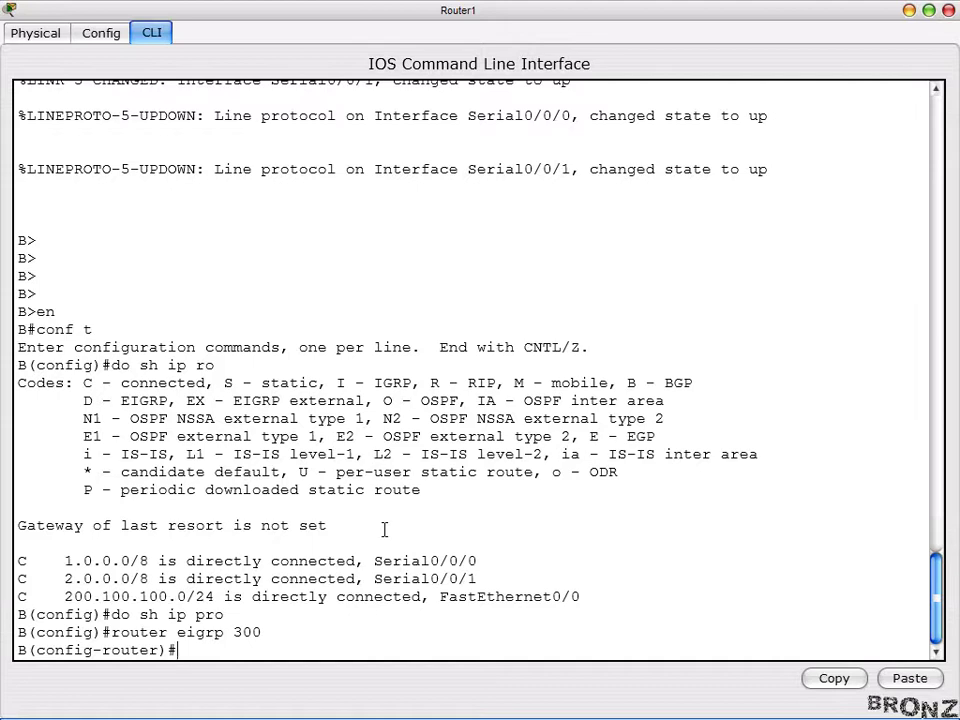
Advertise networks 1.0.0.0, 2.0.0.0 and 200.100.100.0 in EIGRP 300.
type("net 1.0.0.0")
key("Return")
key("Up")
key("Left")
key("Left")
key("Left")
key("Left")
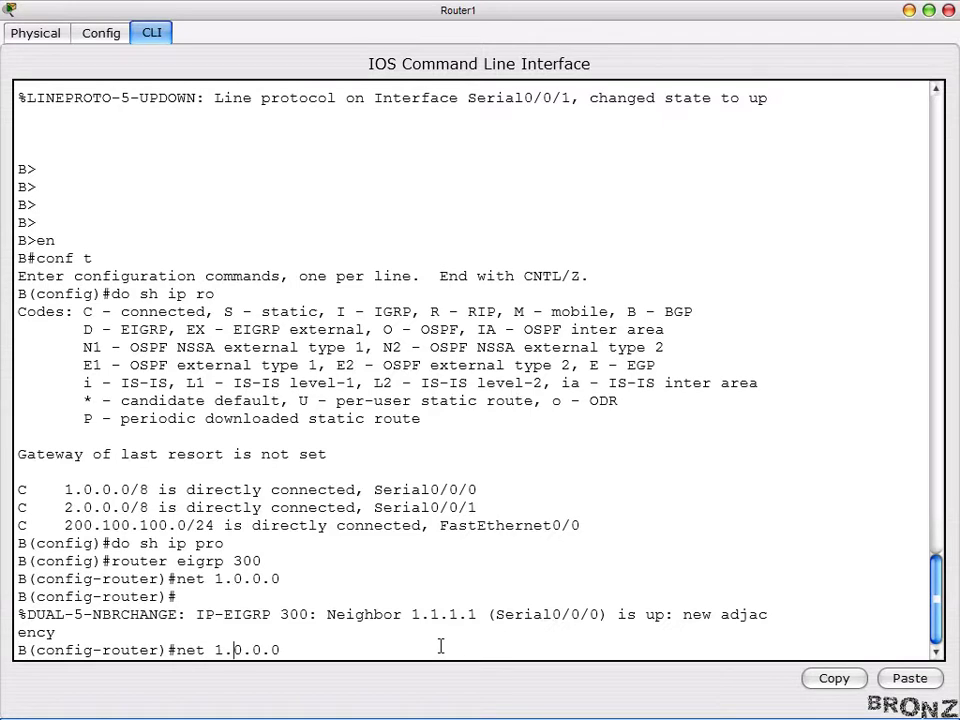
key("BackSpace")
key("BackSpace")
type("2.")
key("Return")
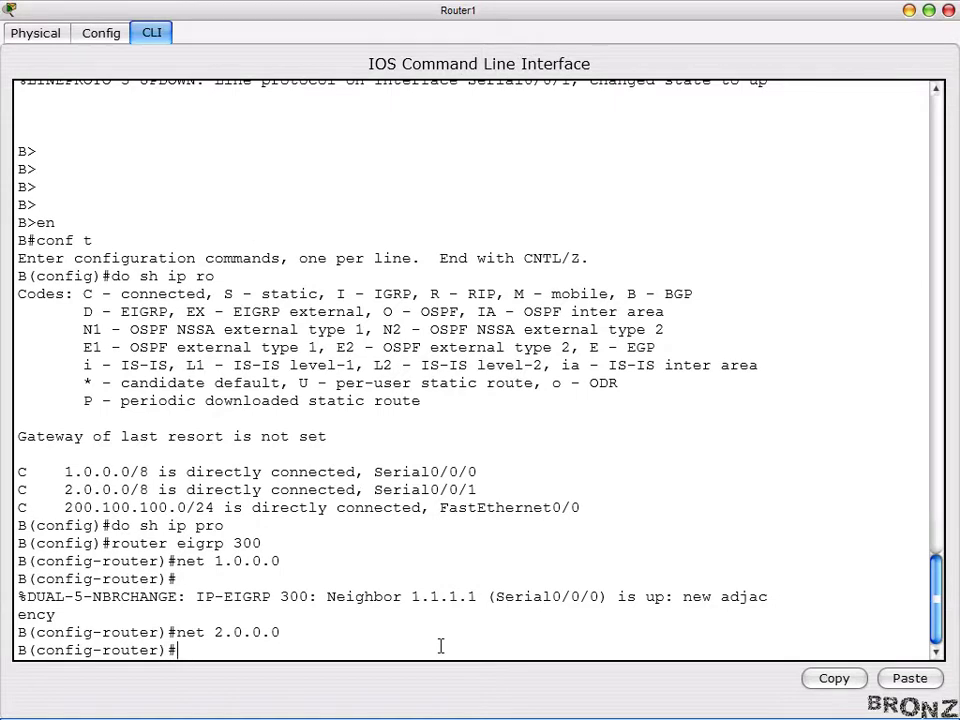
type("net 200.100.")
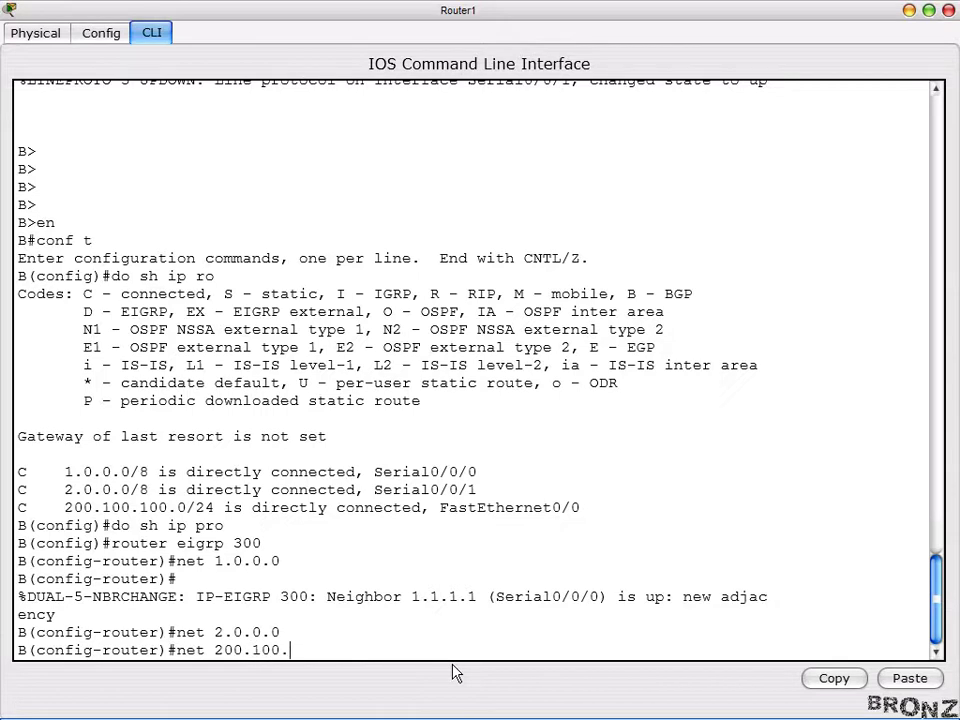
type("100.0")
key("Return")
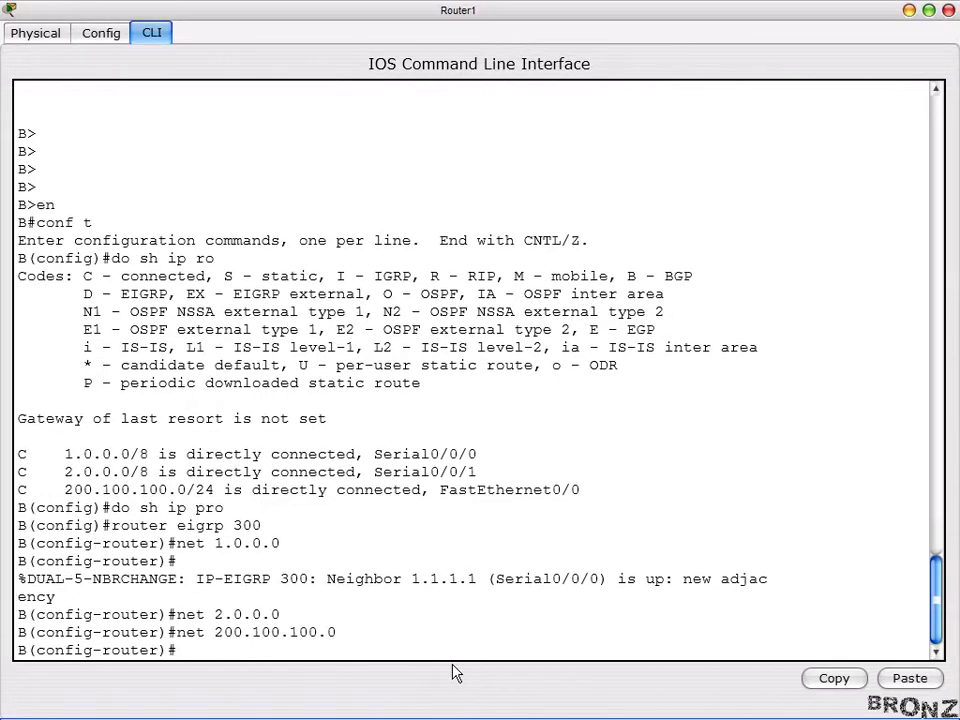
Show Router1's routing table with D routes to 3.0.0.0/8 and 200.100.50.0/24, then hide the window.
type("doi sh")
key("BackSpace")
key("BackSpace")
key("BackSpace")
key("BackSpace")
type("sh ip ro")
key("Return")
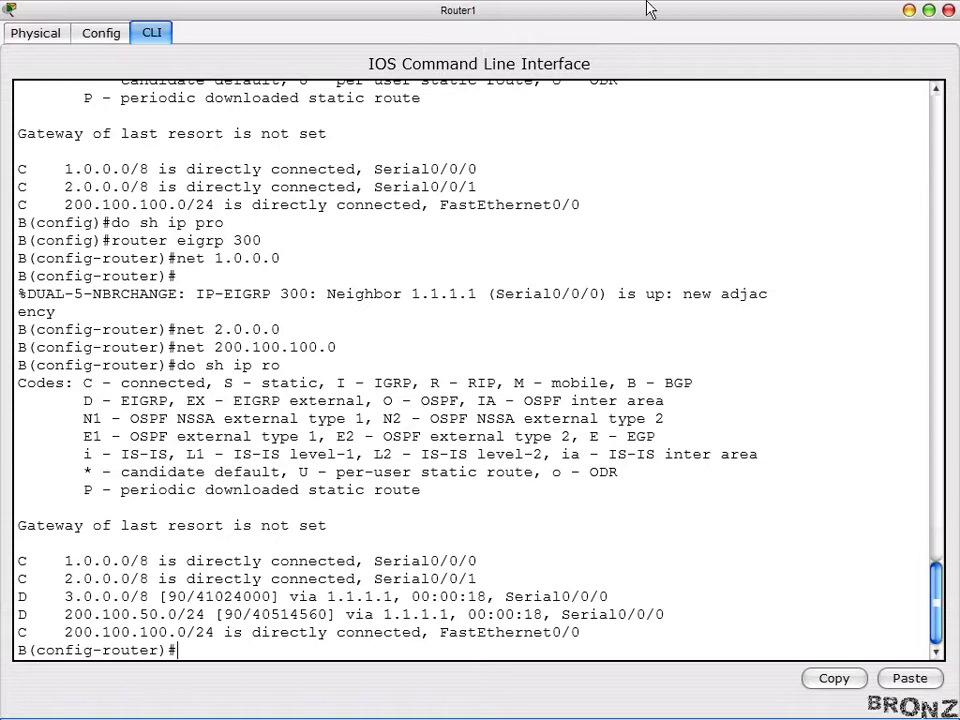
left_click(909, 11)
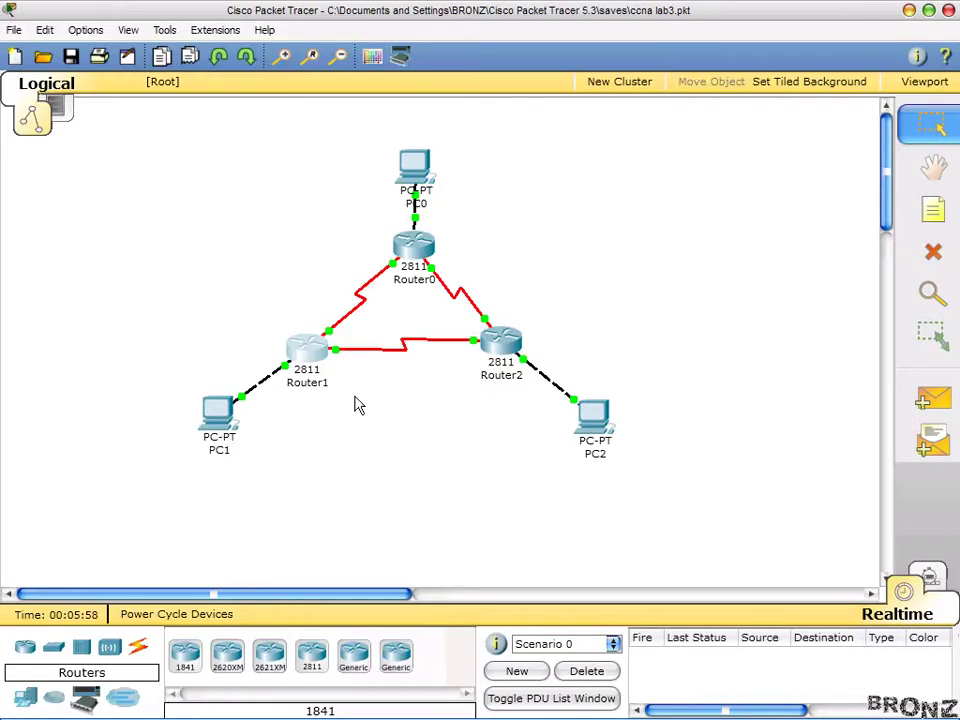
Open Router2's maximized CLI and enter global configuration mode.
left_click(519, 349)
left_click(673, 131)
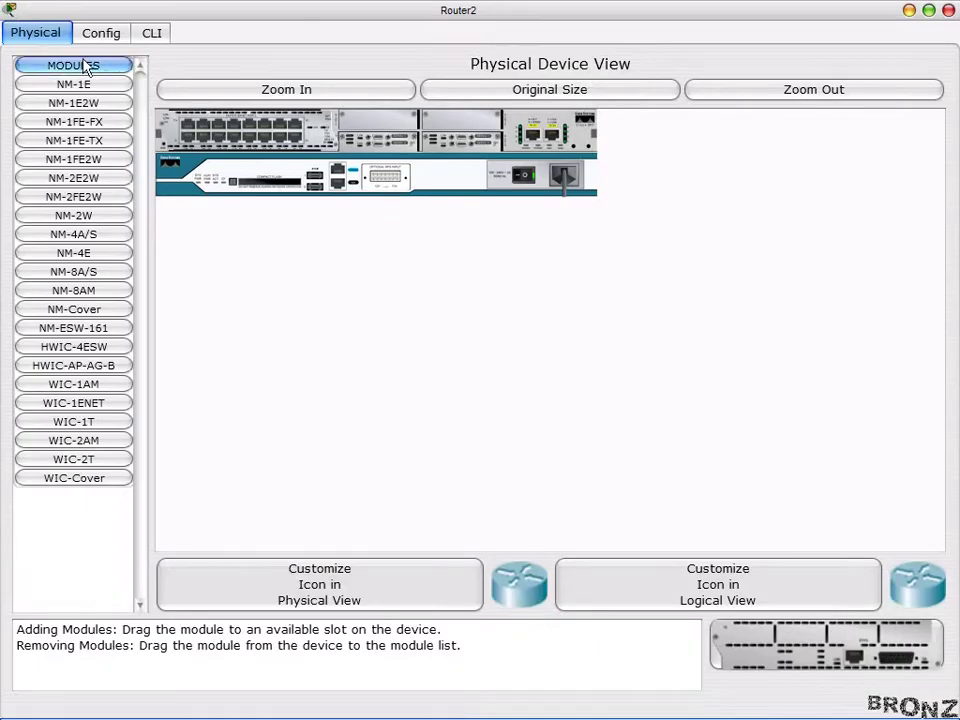
left_click(151, 34)
key("Return")
key("Return")
key("Return")
key("Return")
type("en")
key("Return")
type("conf t")
key("Return")
Check Router2's routing table and protocols, then enter router eigrp 300.
type("do sh ip ro")
key("Return")
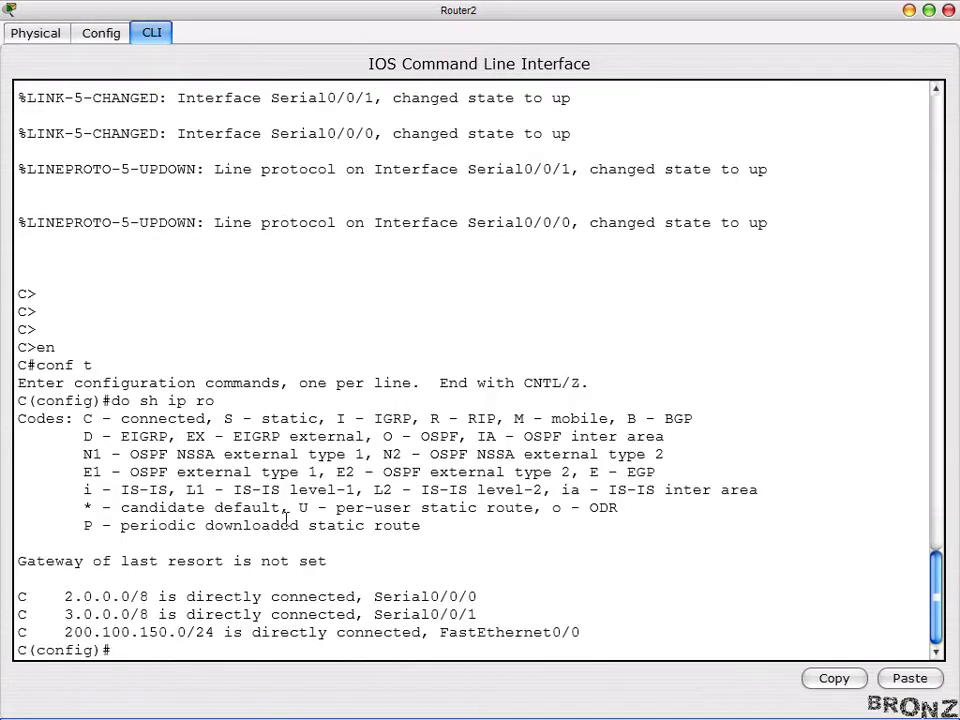
type("do sh ip pro")
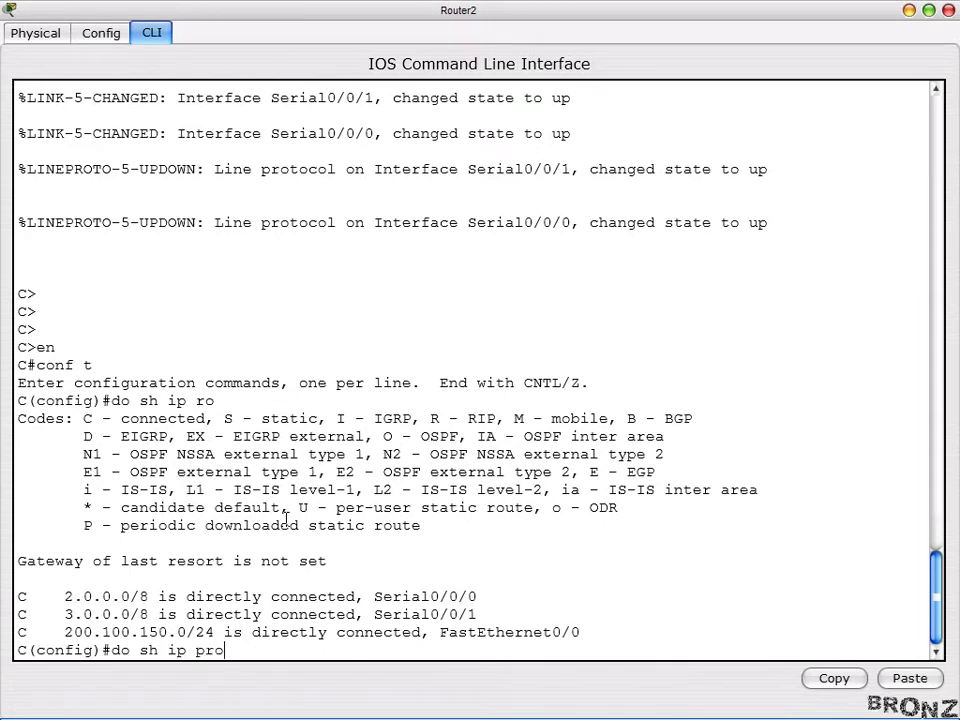
key("Return")
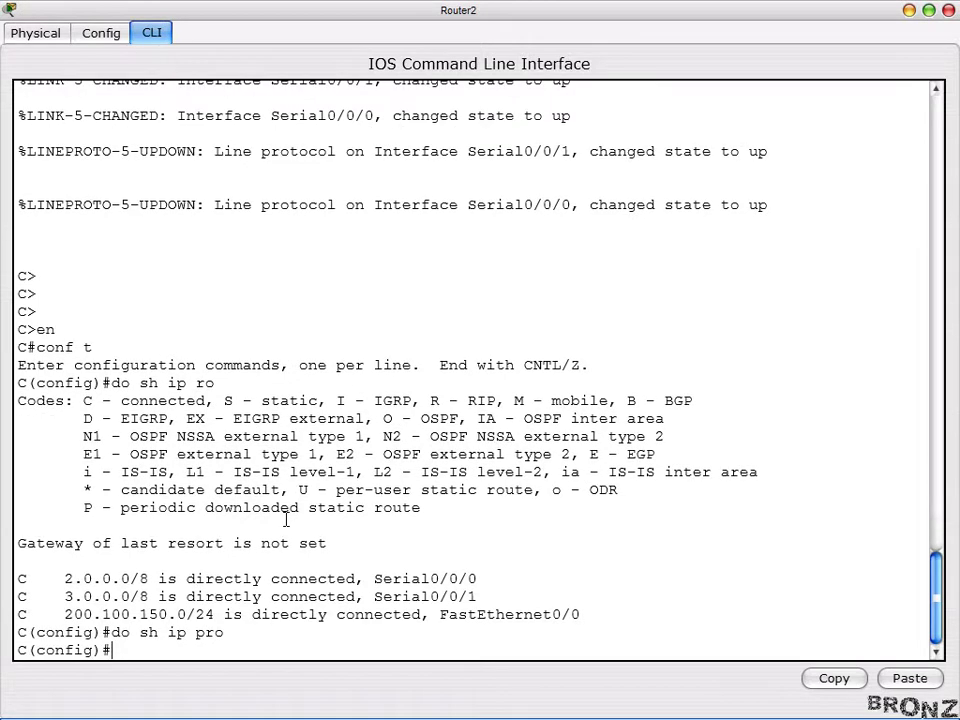
type("router eigro")
key("BackSpace")
type("p")
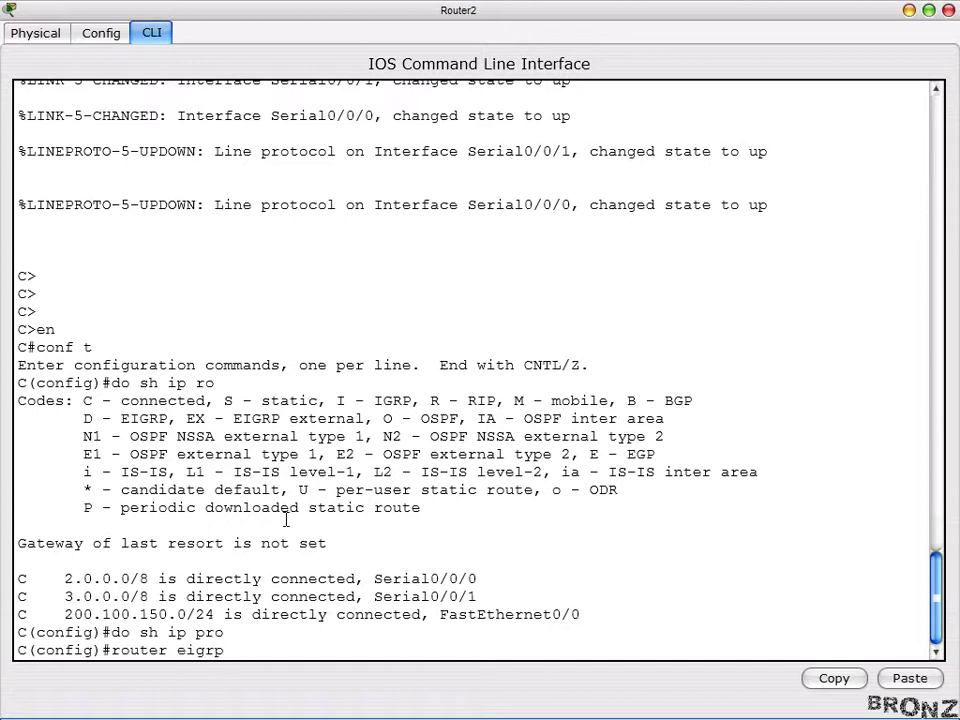
type(" 300")
key("Return")
Add network statements 2.0.0.0, 3.0.0.0 and 200.100.150.0 under Router2's EIGRP 300.
type("net 2.0.0.0")
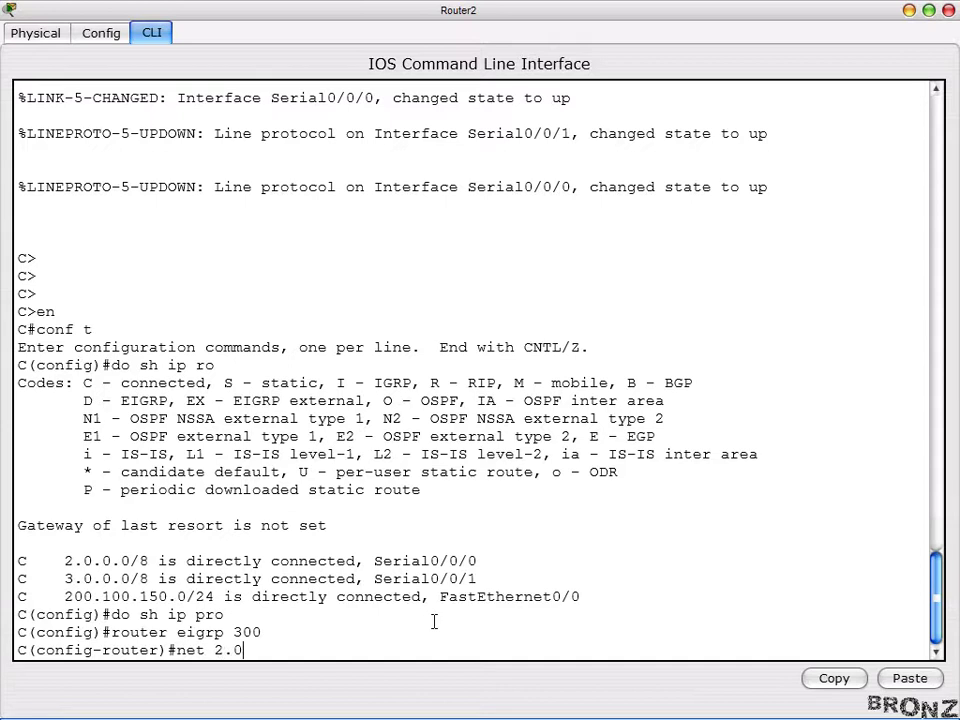
key("Return")
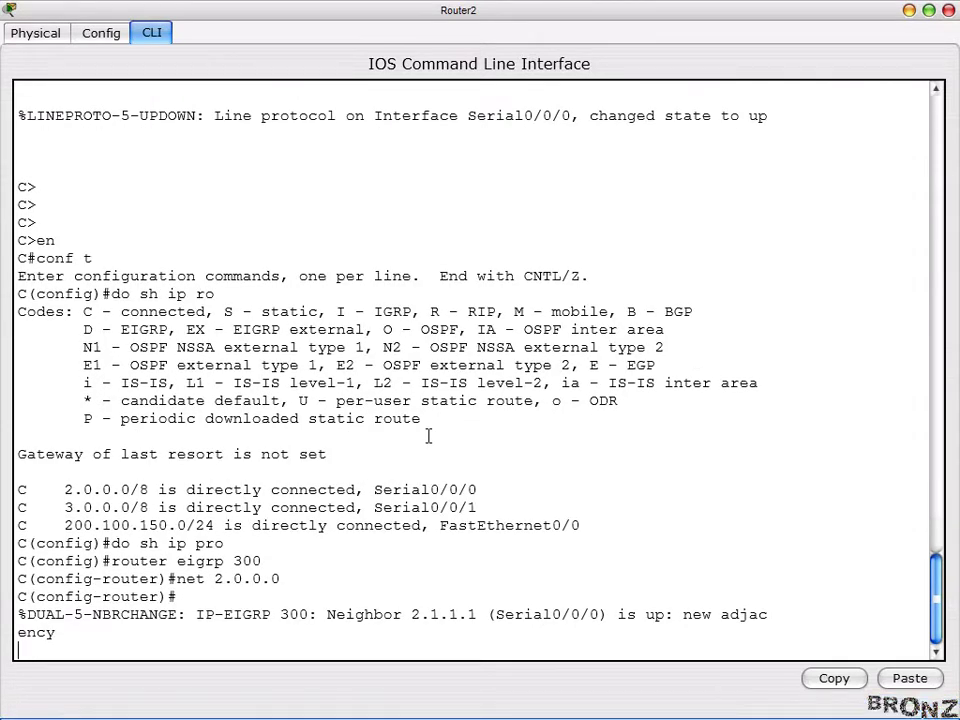
key("Return")
key("Return")
key("Return")
key("Up")
key("Left")
key("Left")
key("Left")
key("Left")
key("Left")
key("Left")
key("BackSpace")
type("3")
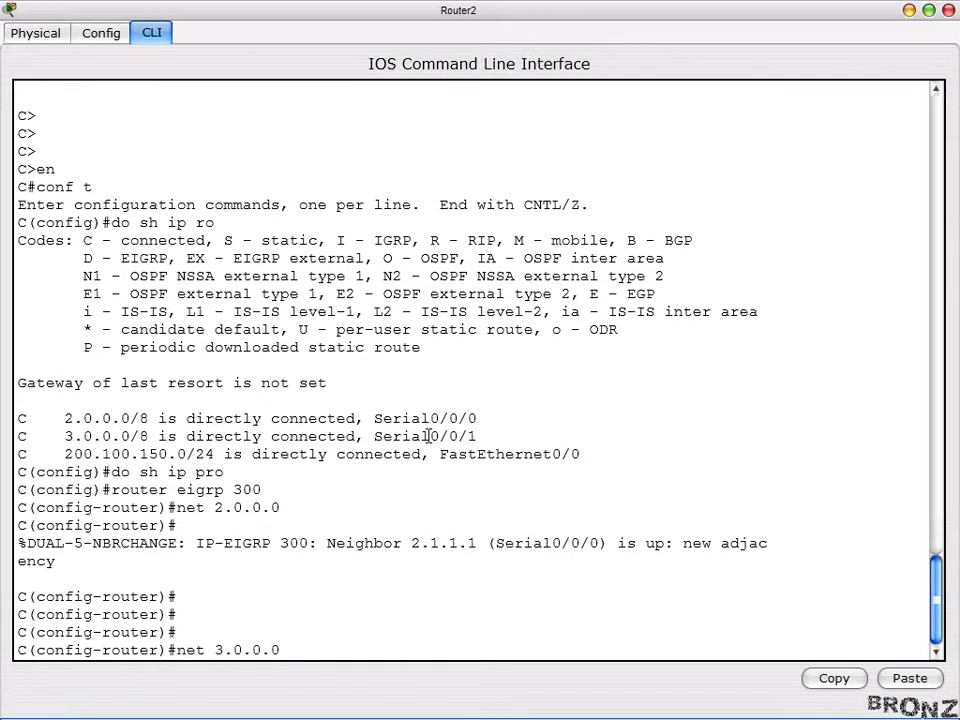
key("Return")
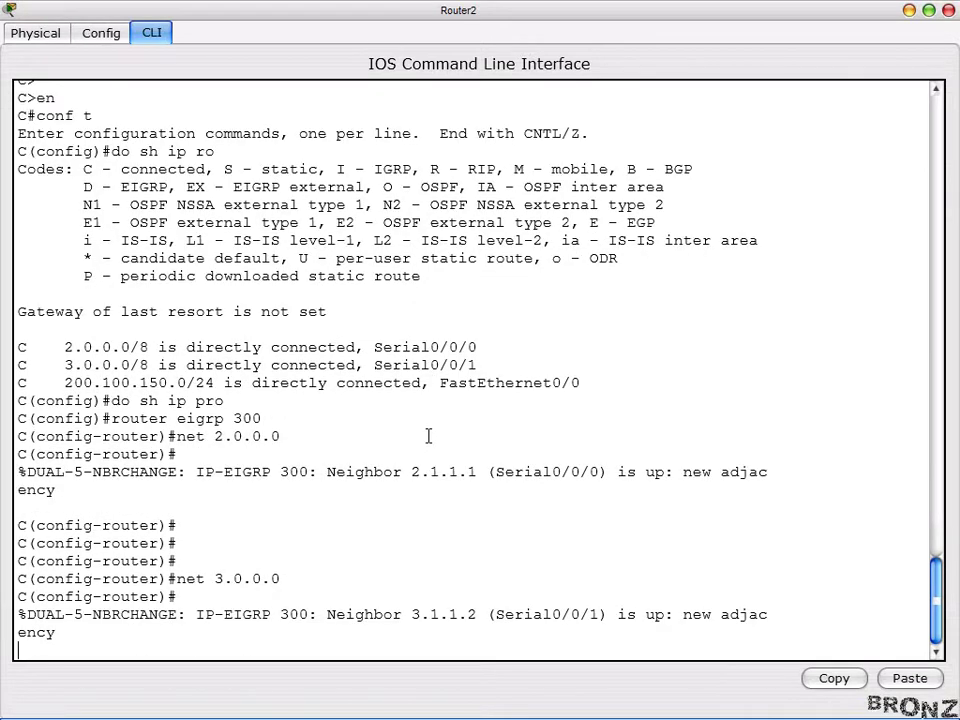
key("Return")
key("Return")
key("Return")
key("Return")
type("ne")
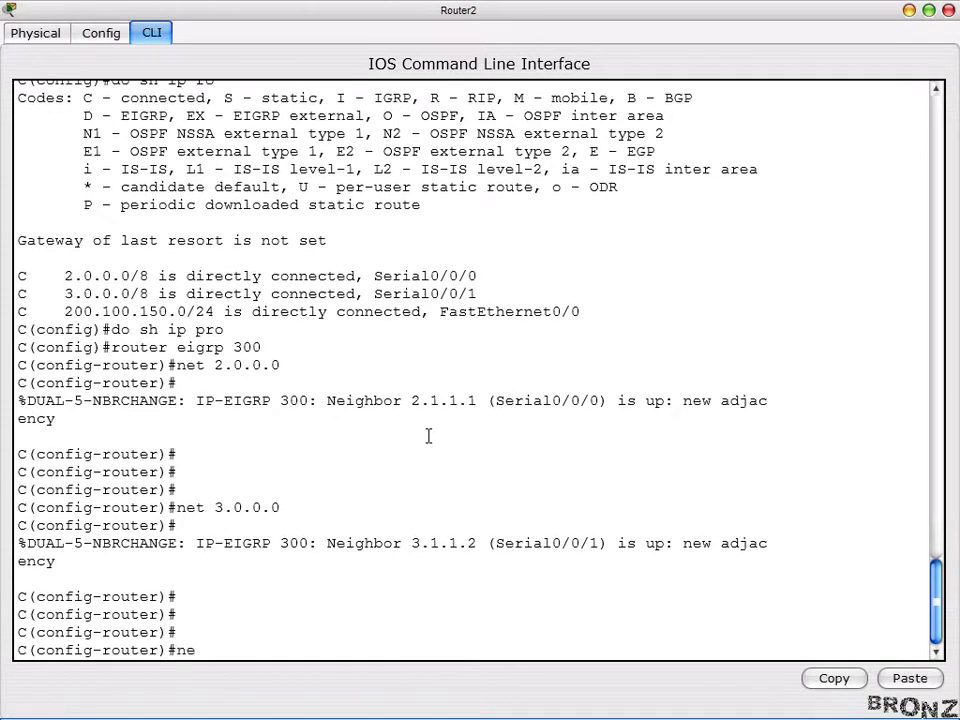
type("t 200.100.150.0")
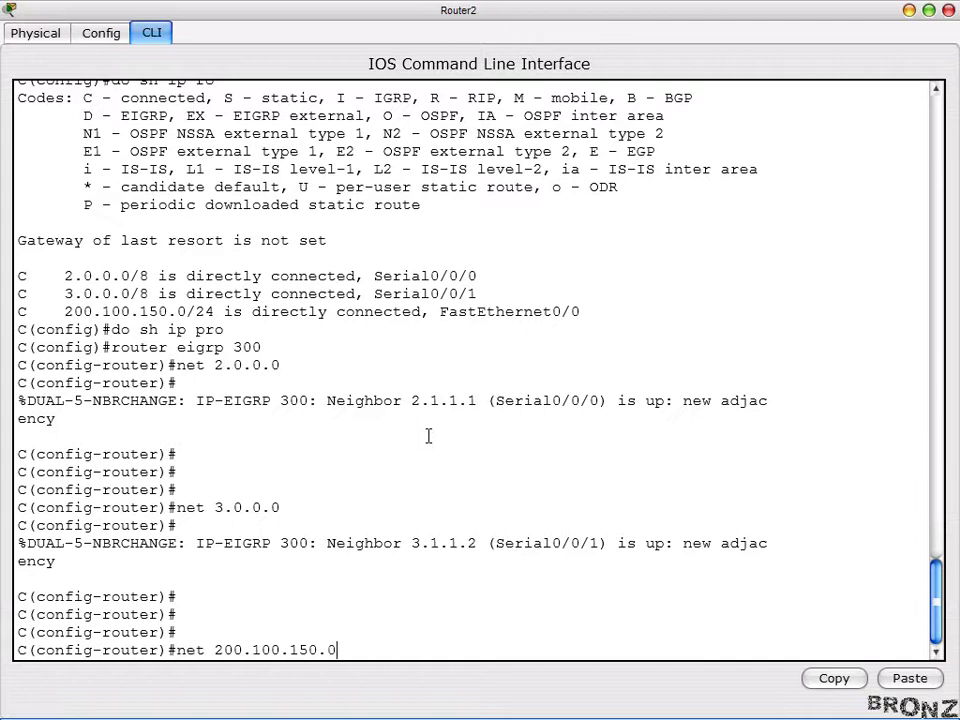
key("Return")
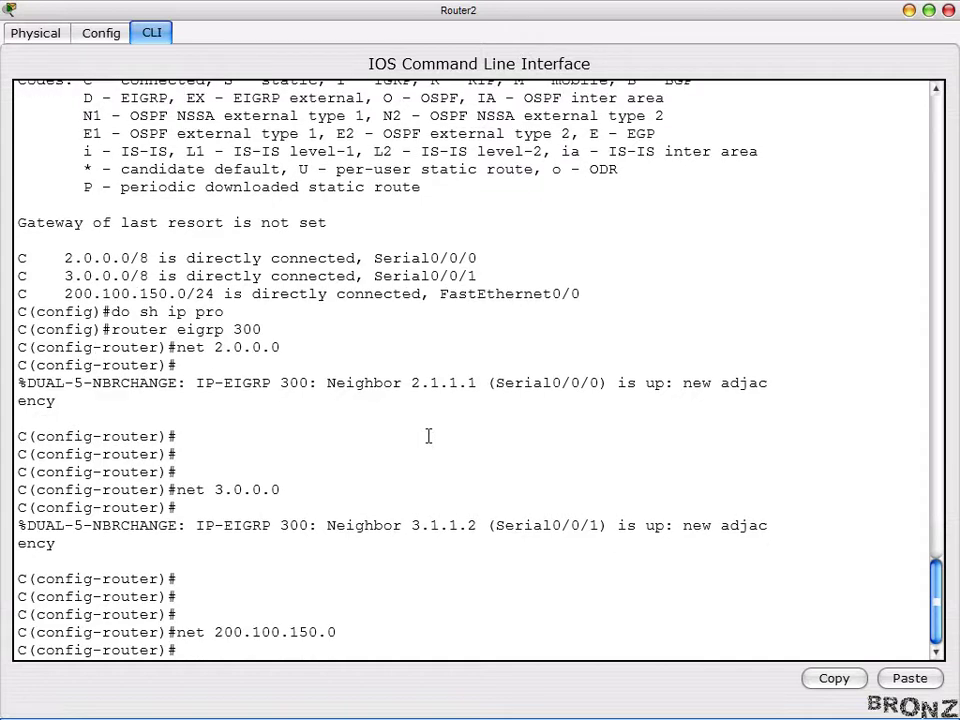
key("Return")
key("Return")
type("do sh ip ro")
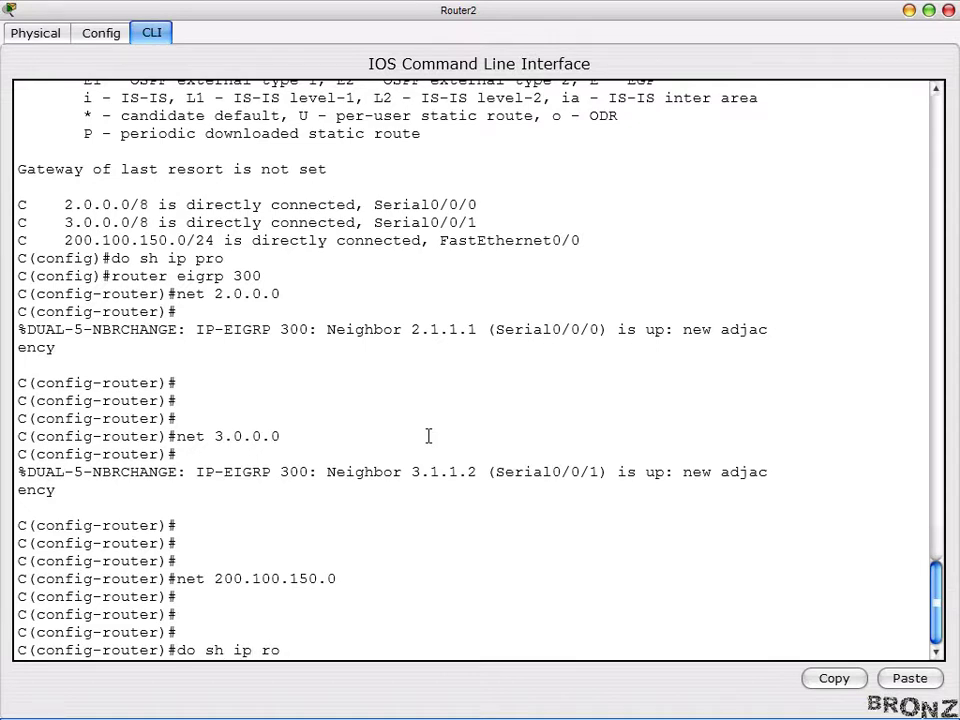
View Router2's D routes to 1.0.0.0, 200.100.50.0 and 200.100.100.0, then close its console.
key("Return")
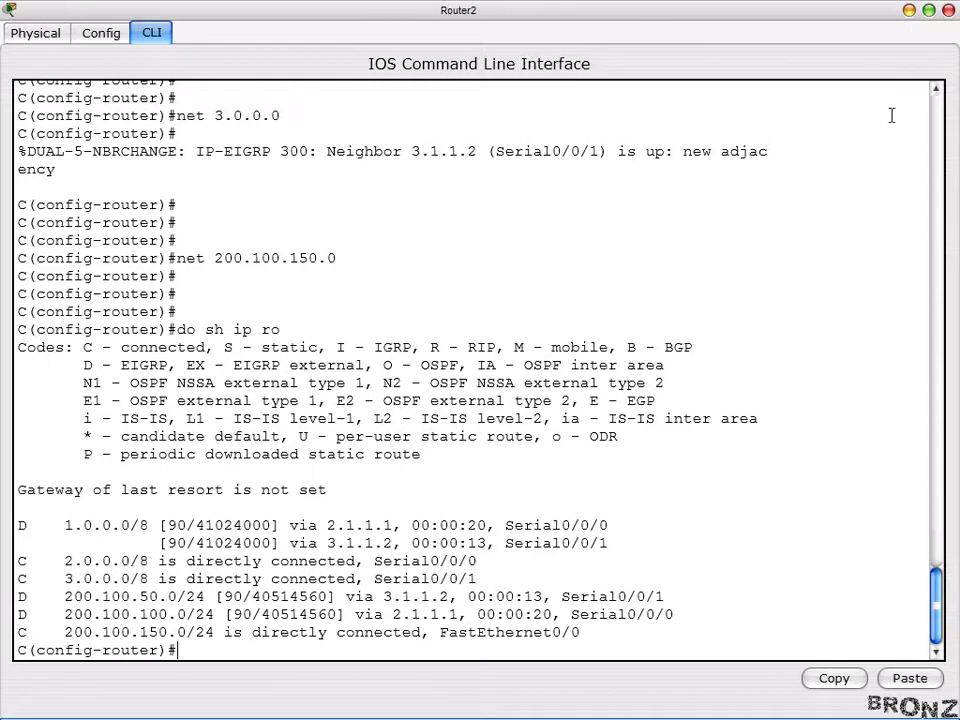
left_click(949, 12)
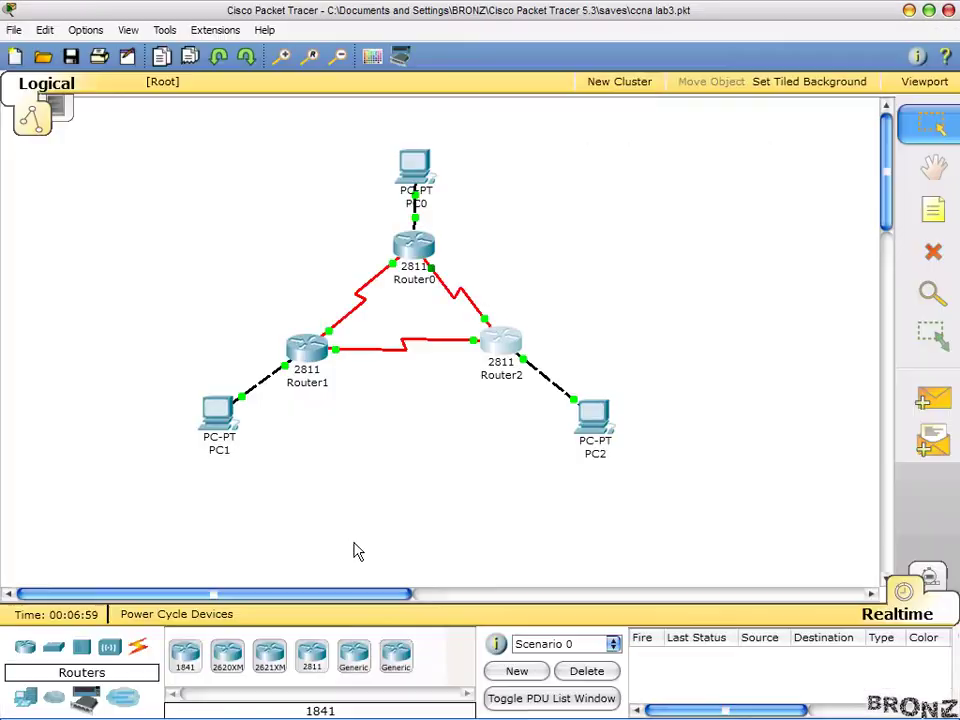
Show Router1's routing table with the new D route to 200.100.150.0/24, then close it.
key("alt+Tab")
key("alt+Tab")
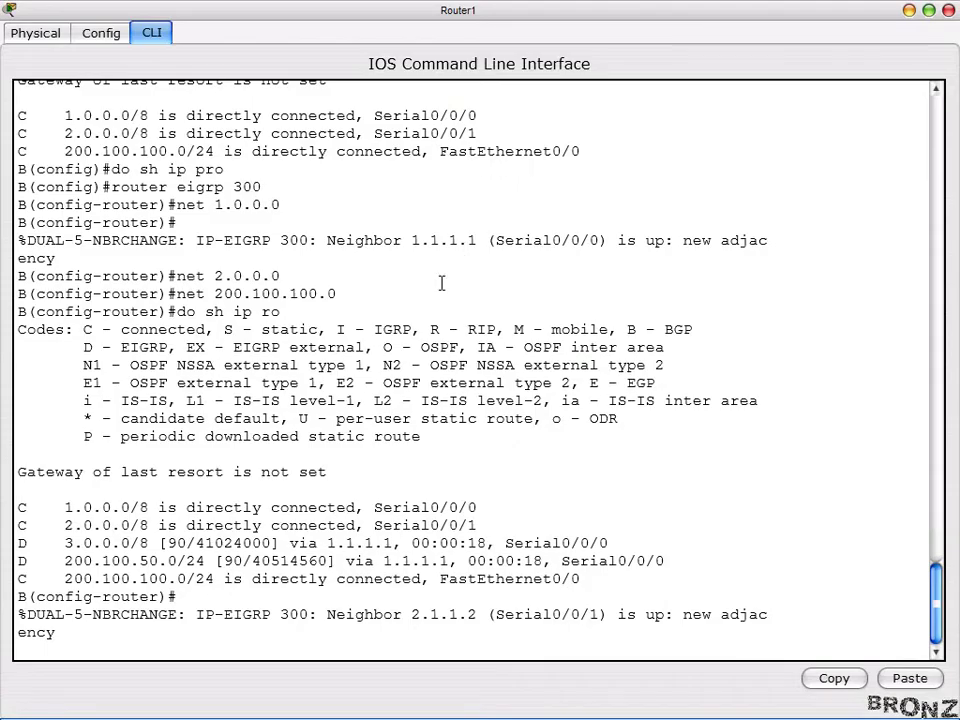
key("Return")
key("Return")
key("Return")
type("do sh ip ro")
key("Return")
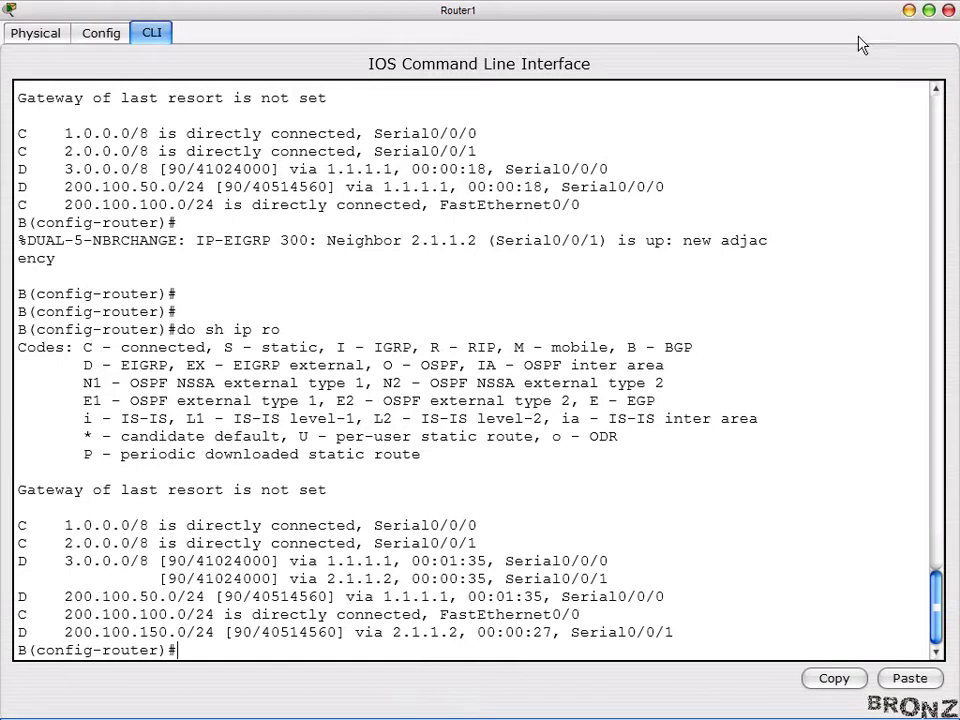
left_click(948, 10)
key("alt+Tab")
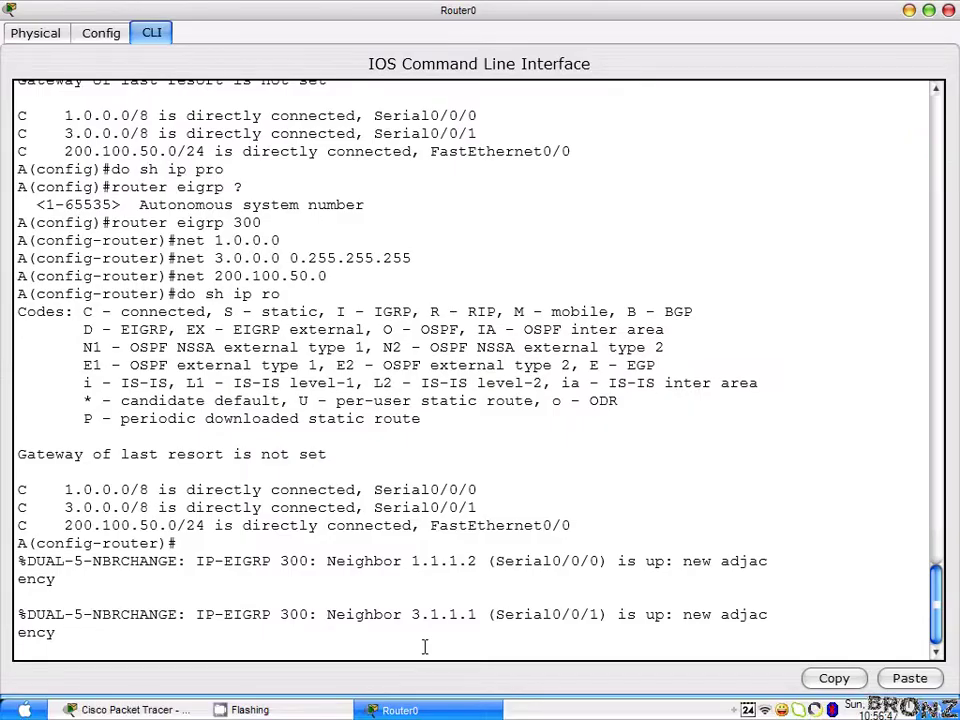
Show Router0's routing table with D routes to 2.0.0.0, 200.100.100.0 and 200.100.150.0, then close its console.
key("Return")
key("Return")
key("Return")
key("Return")
key("Up")
key("Return")
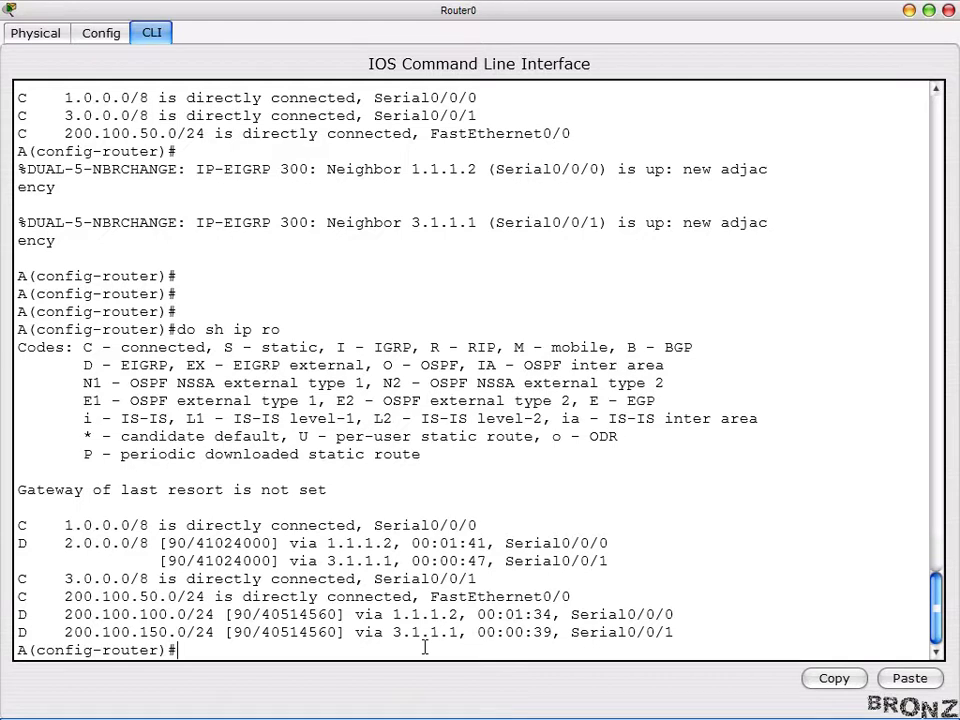
left_click(948, 10)
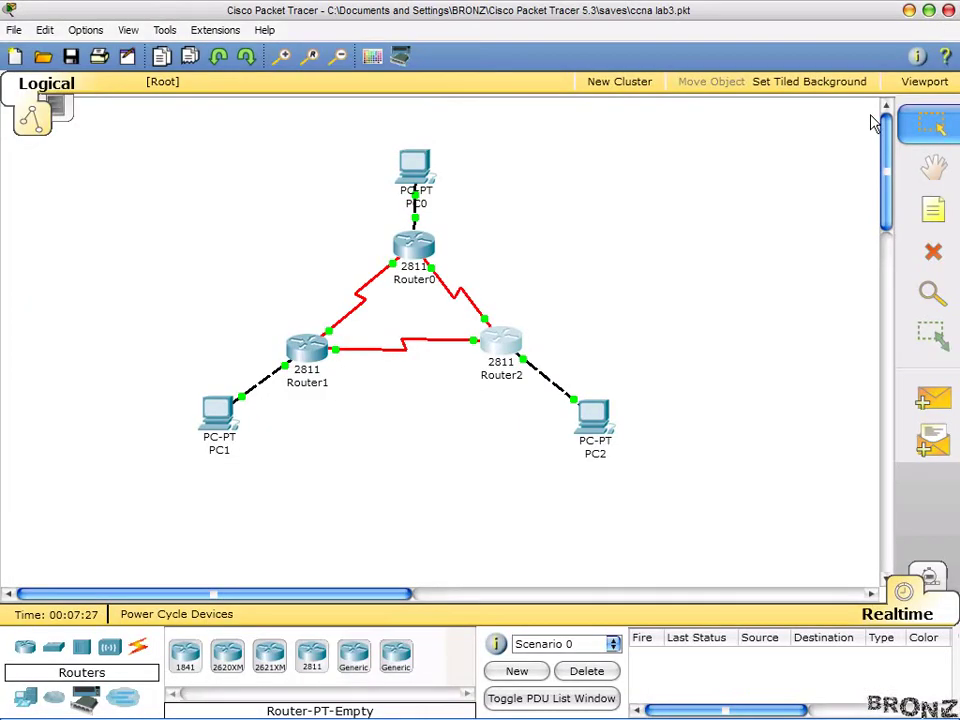
From PC0's Command Prompt, rerun the ping to 200.100.150.1 on Router2's LAN.
left_click(416, 170)
left_click(552, 272)
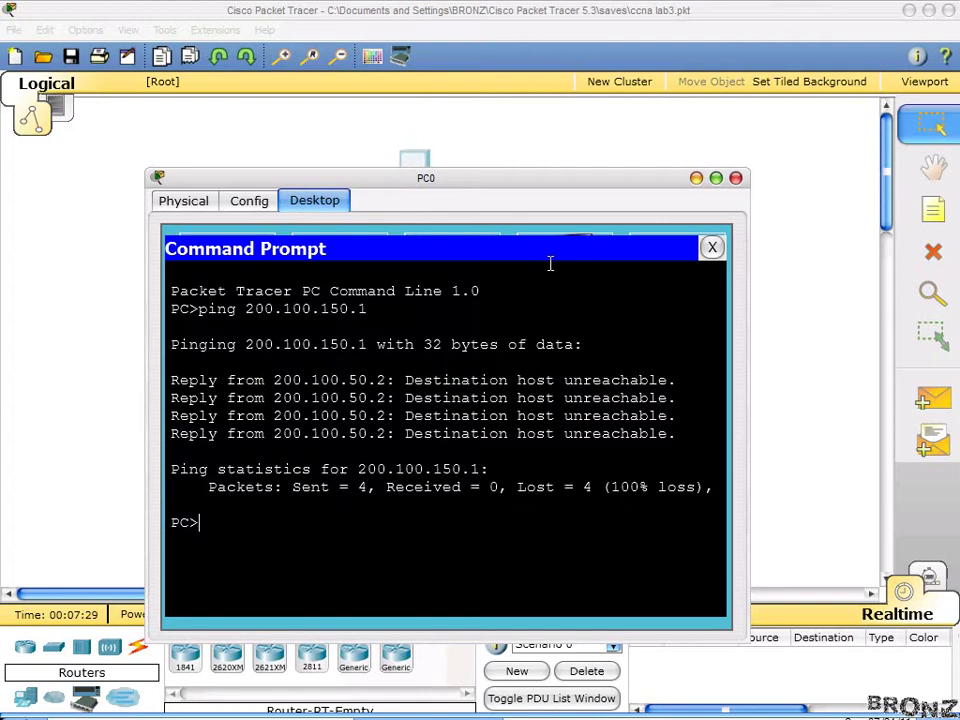
key("Up")
key("Return")
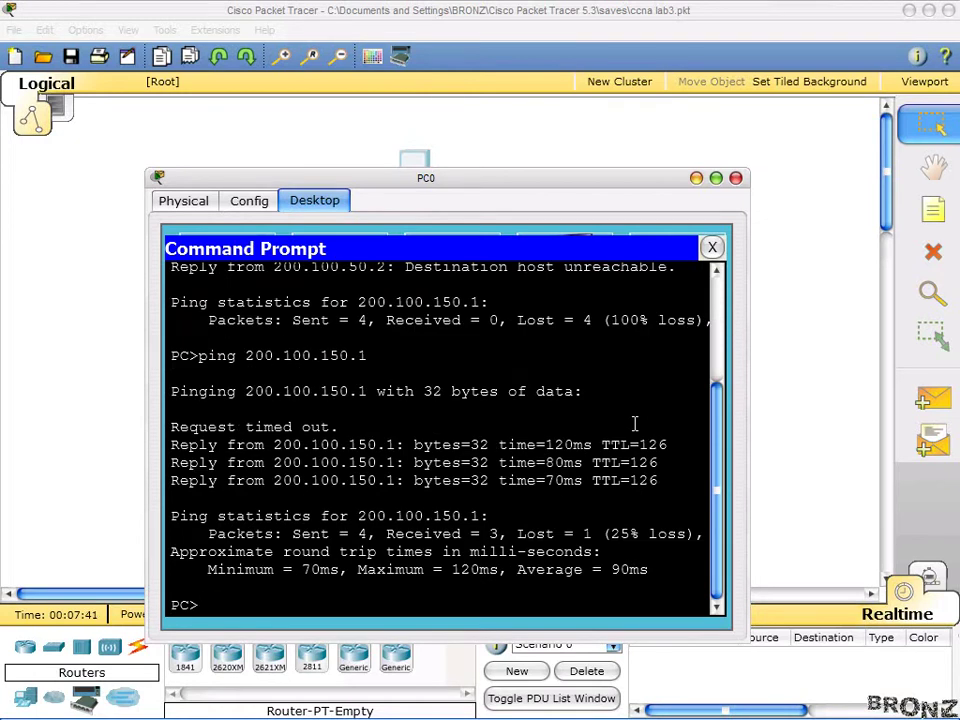
Edit the recalled ping to target 200.100.100.1 on Router1's LAN and run it.
key("Up")
key("Left")
key("Left")
key("Left")
key("BackSpace")
type("0")
key("Return")
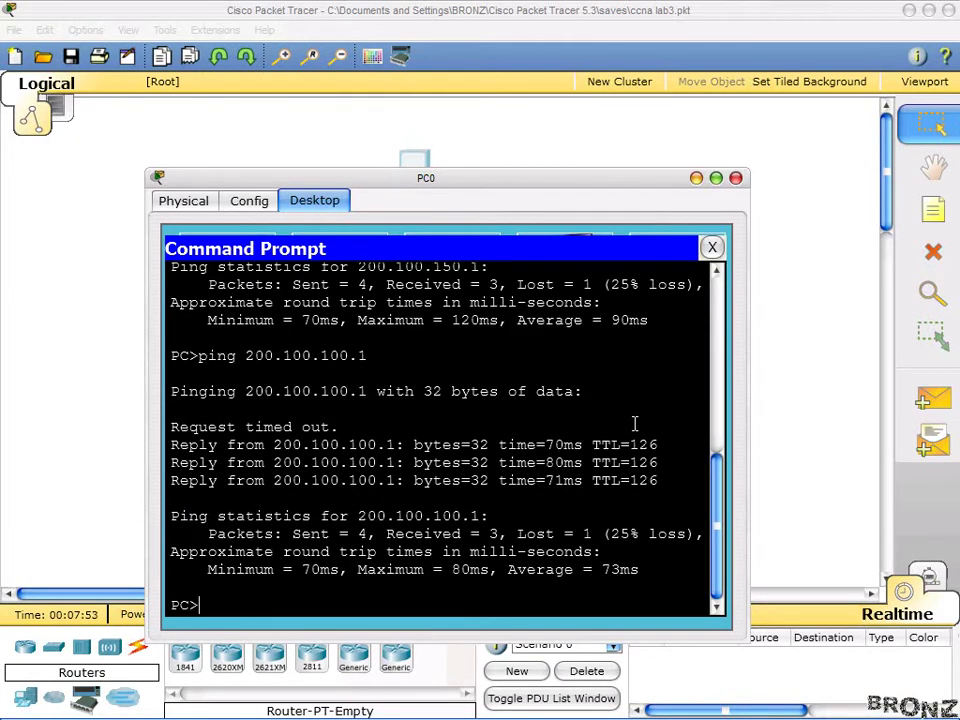
type("ping 20")
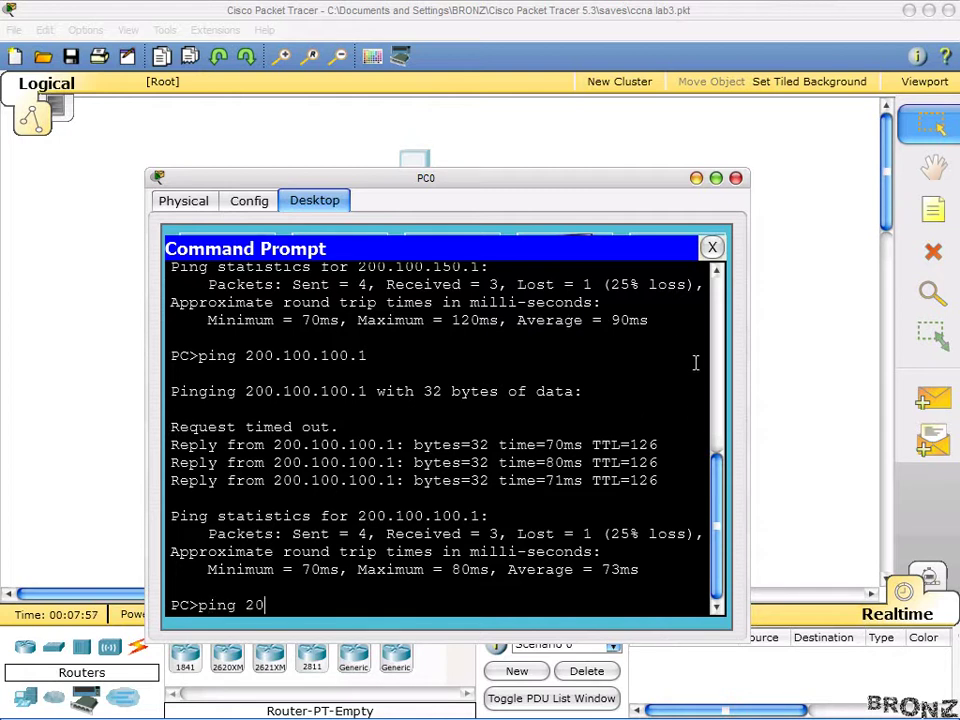
Ping 2.0.0.0 from PC0, getting 4 of 4 replies, then close PC0's window.
key("BackSpace")
type(".0.0.0")
key("Return")
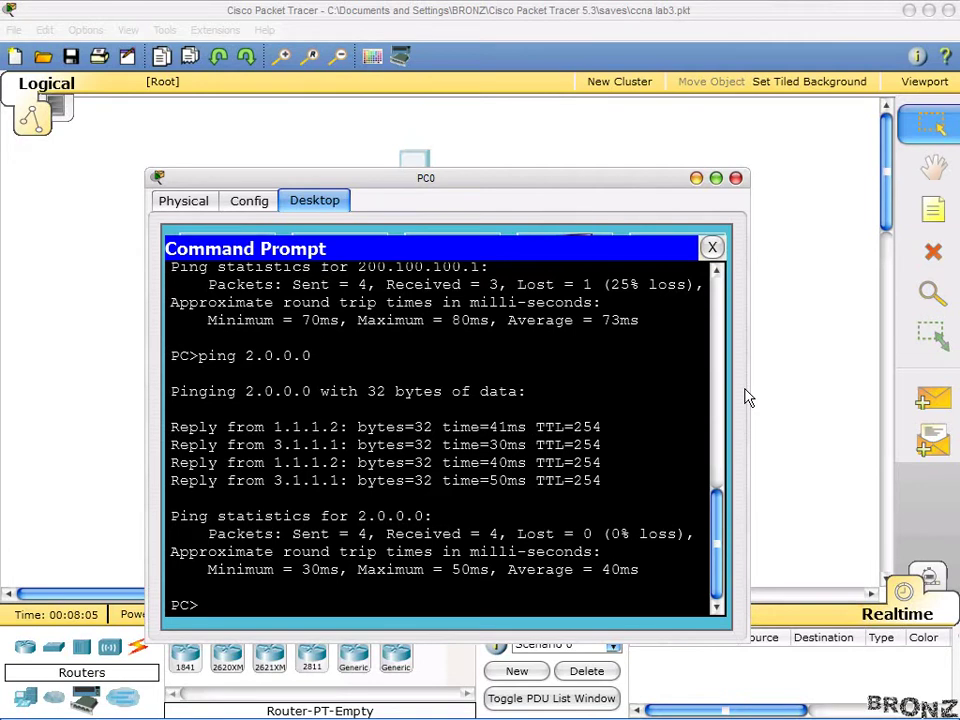
left_click(736, 179)
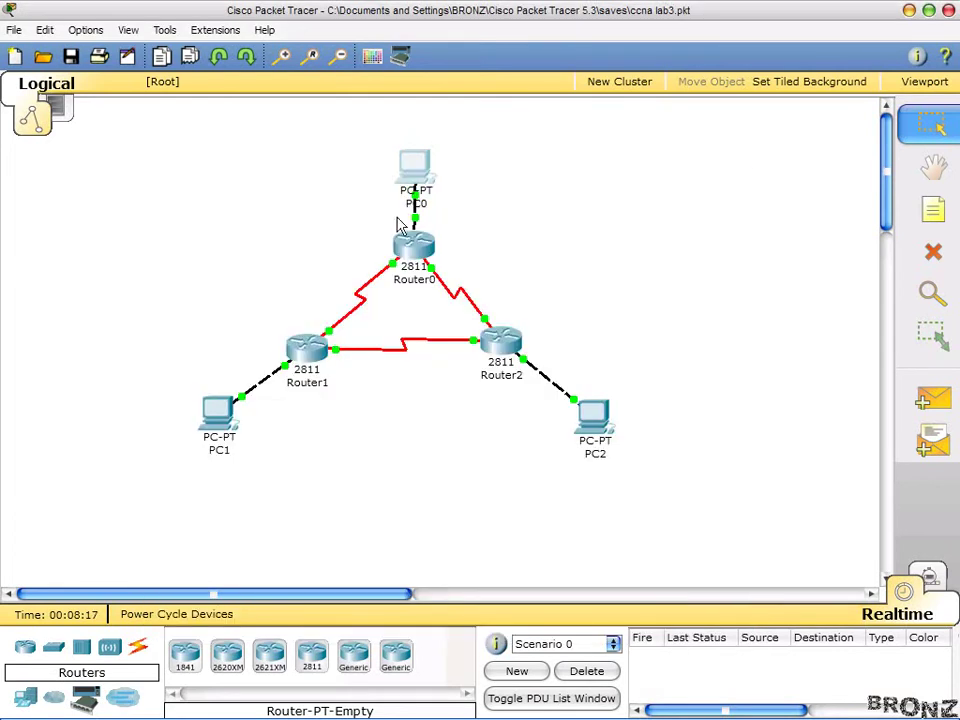